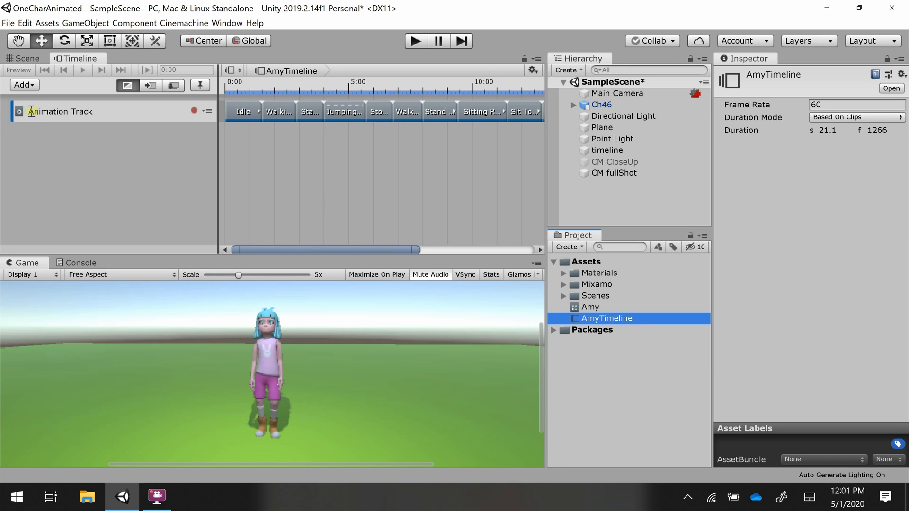
pyautogui.click(24, 85)
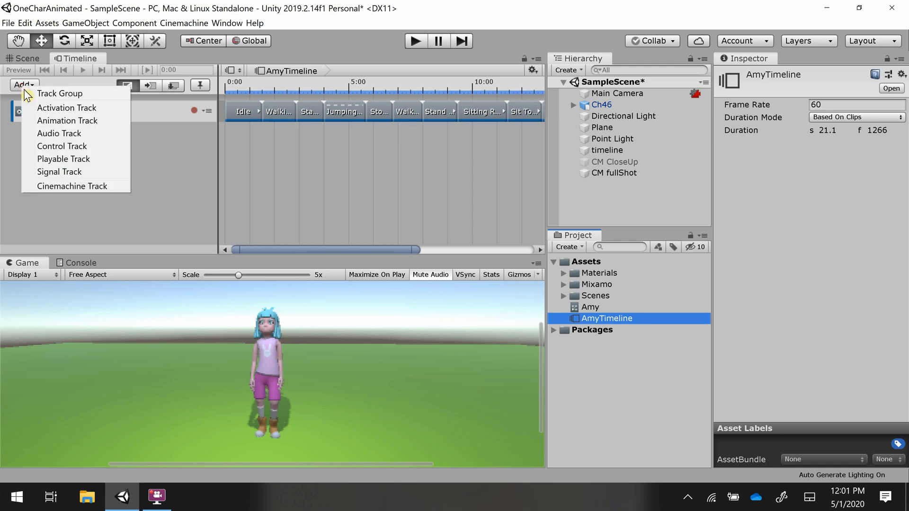
pyautogui.click(58, 186)
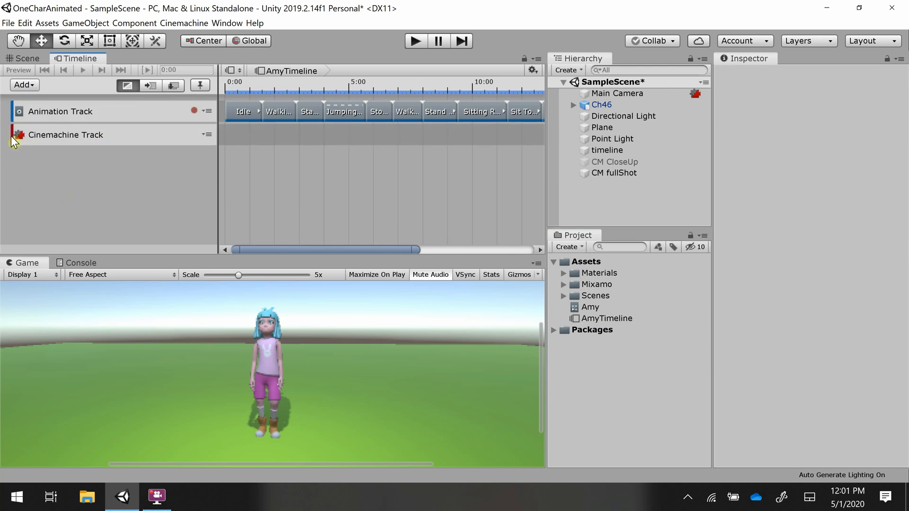
pyautogui.rightClick(66, 138)
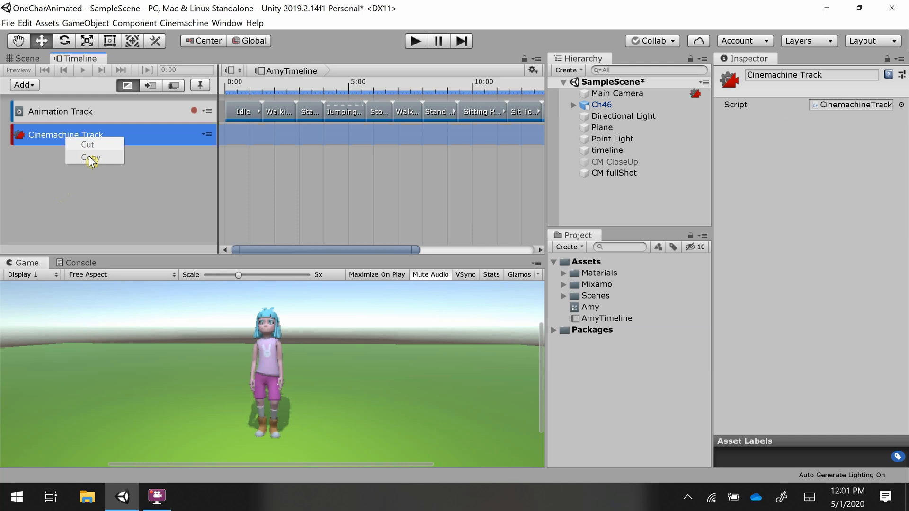
pyautogui.click(209, 133)
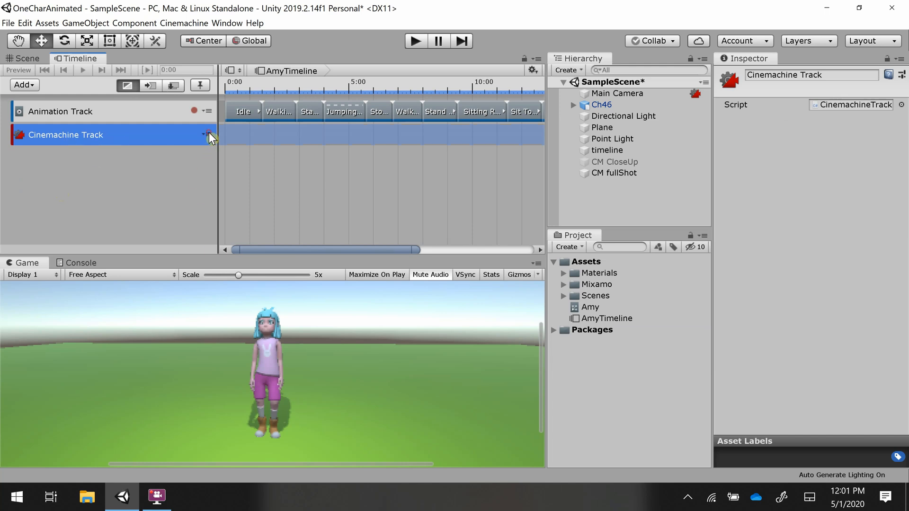
pyautogui.click(208, 135)
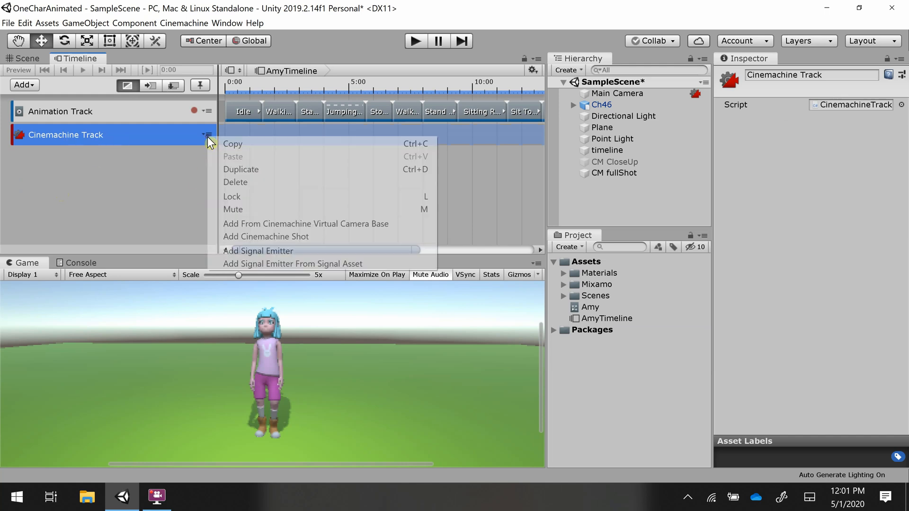
pyautogui.click(234, 184)
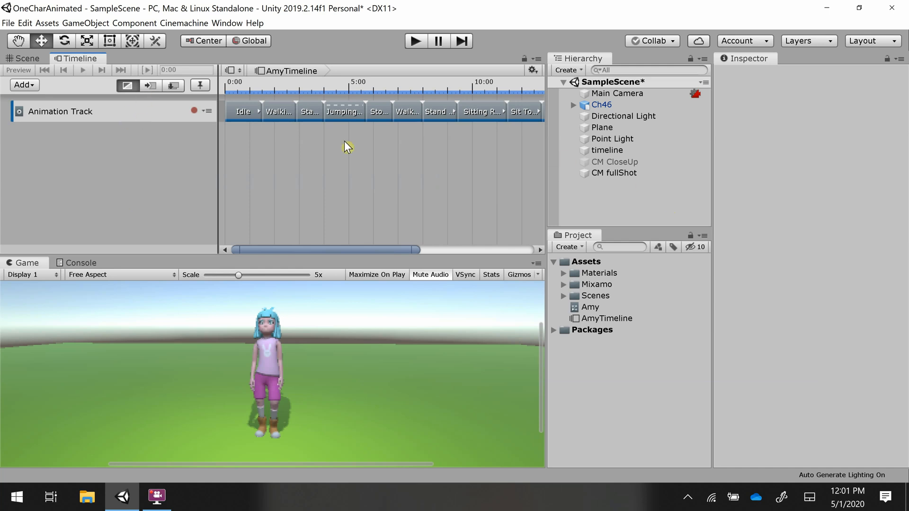
# - Enable the CM CloseUp virtual camera object
pyautogui.click(603, 163)
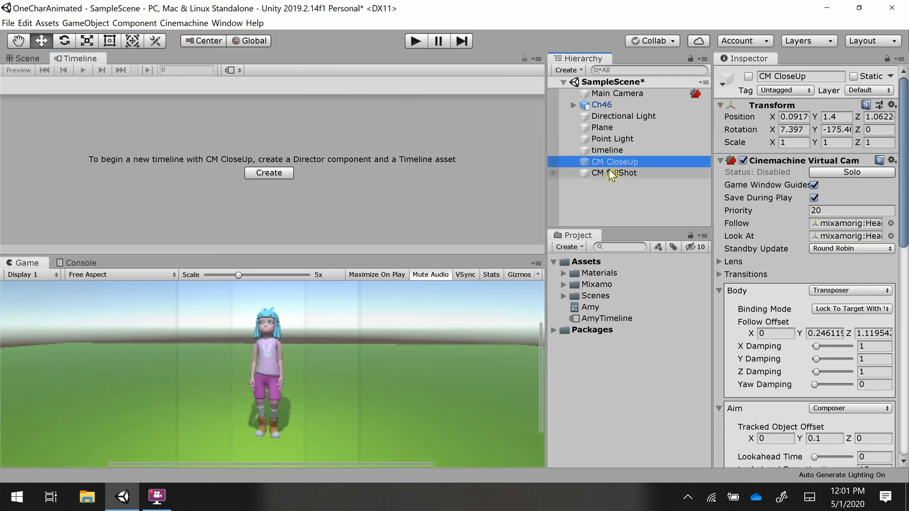
pyautogui.click(610, 173)
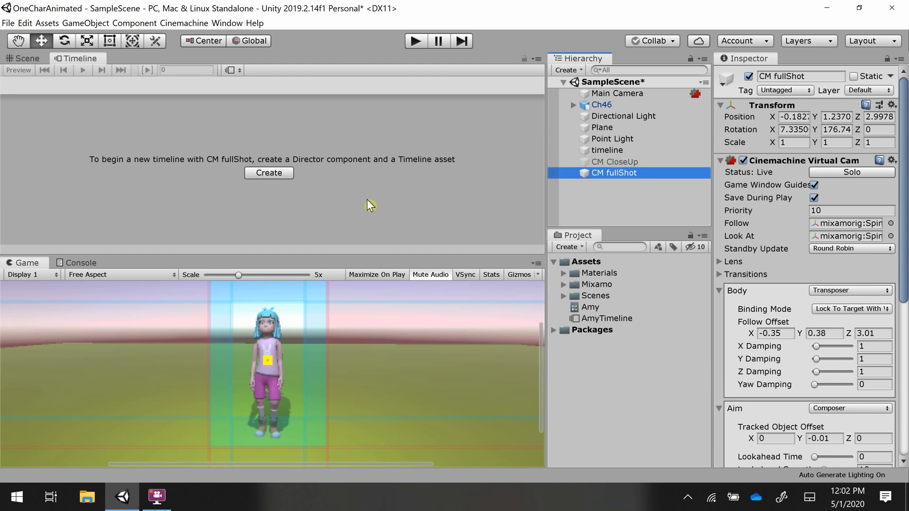
pyautogui.click(612, 162)
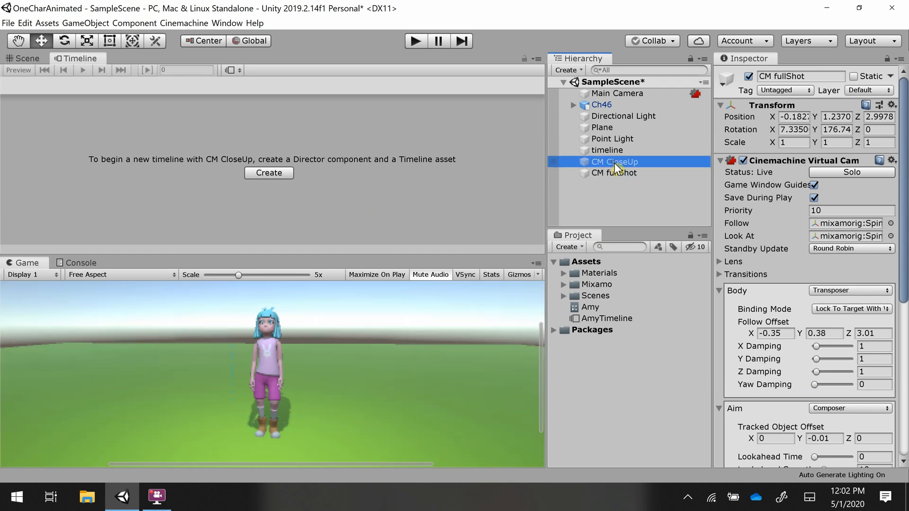
pyautogui.click(748, 76)
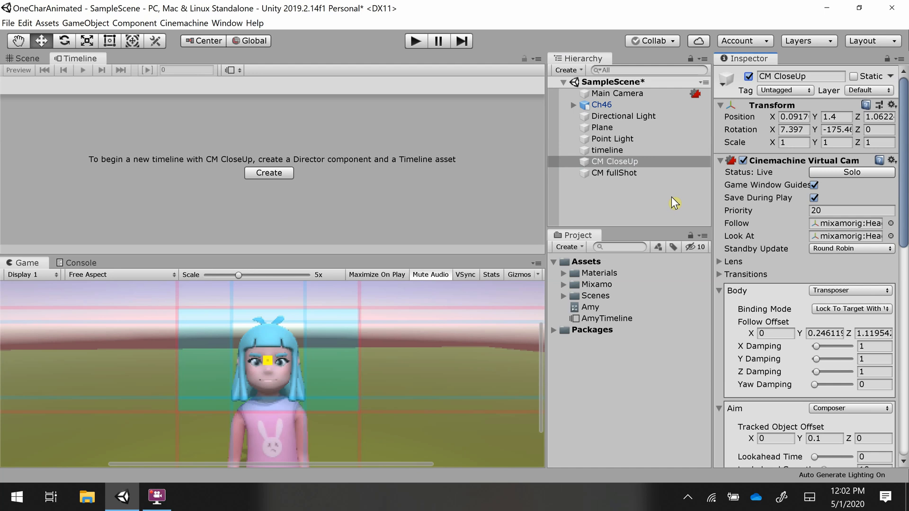
# - Compare the virtual camera settings of CM CloseUp and CM fullShot with the Main Camera's Cinemachine Brain
pyautogui.click(630, 173)
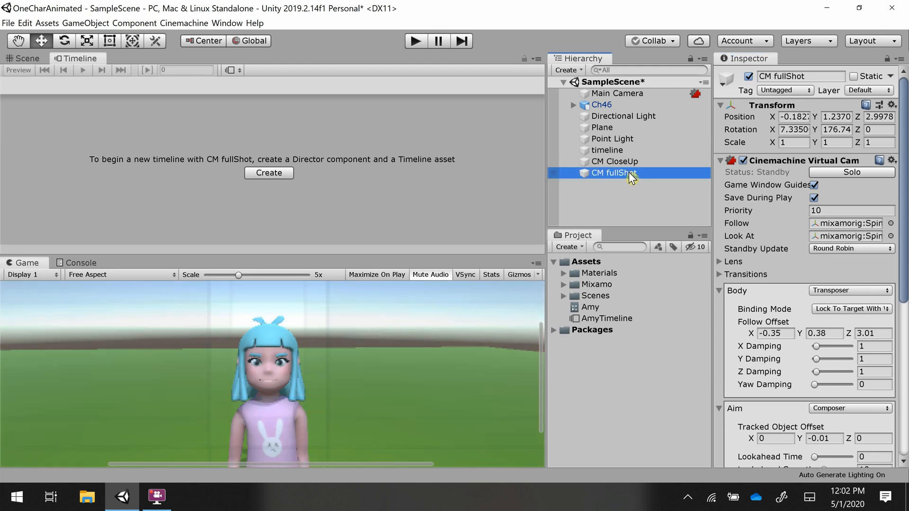
pyautogui.click(624, 161)
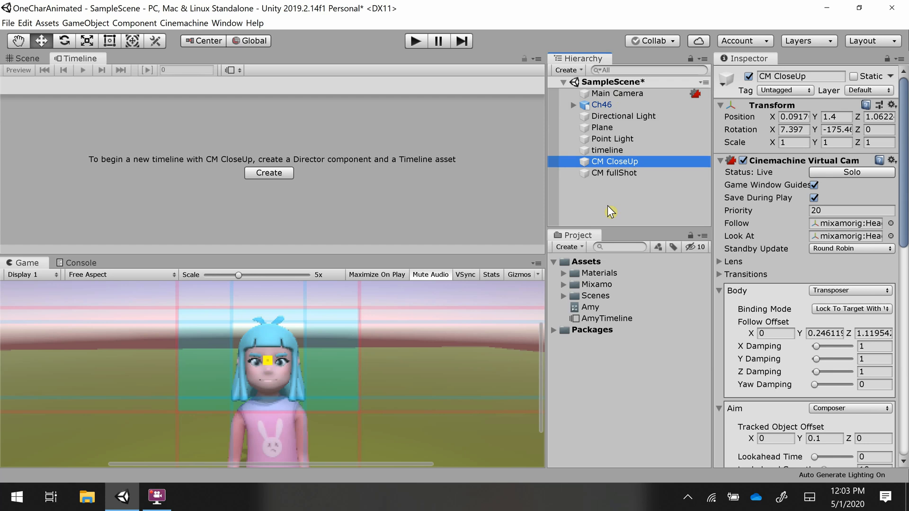
pyautogui.click(608, 94)
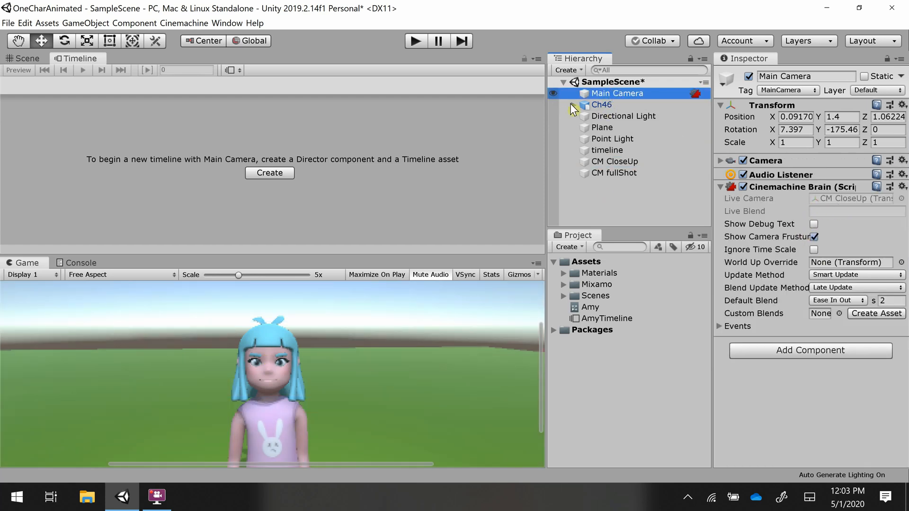
pyautogui.click(672, 162)
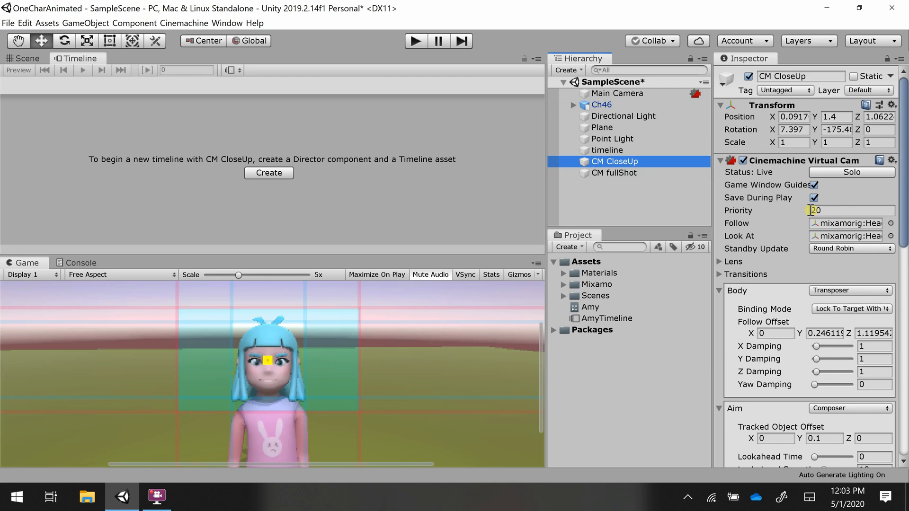
pyautogui.click(626, 173)
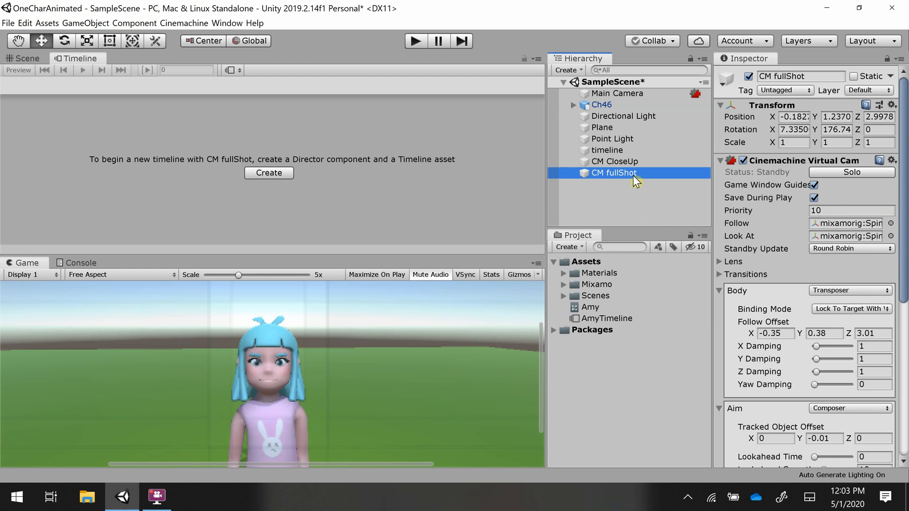
pyautogui.click(632, 161)
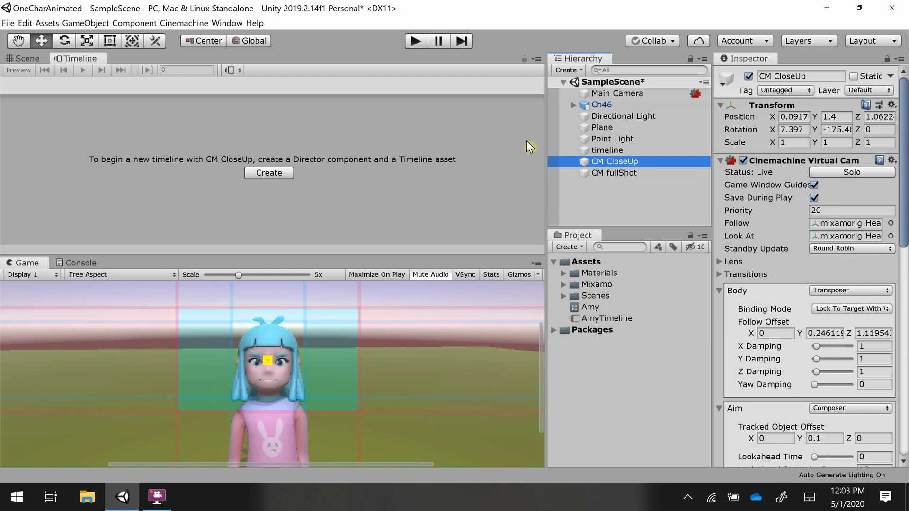
pyautogui.click(610, 93)
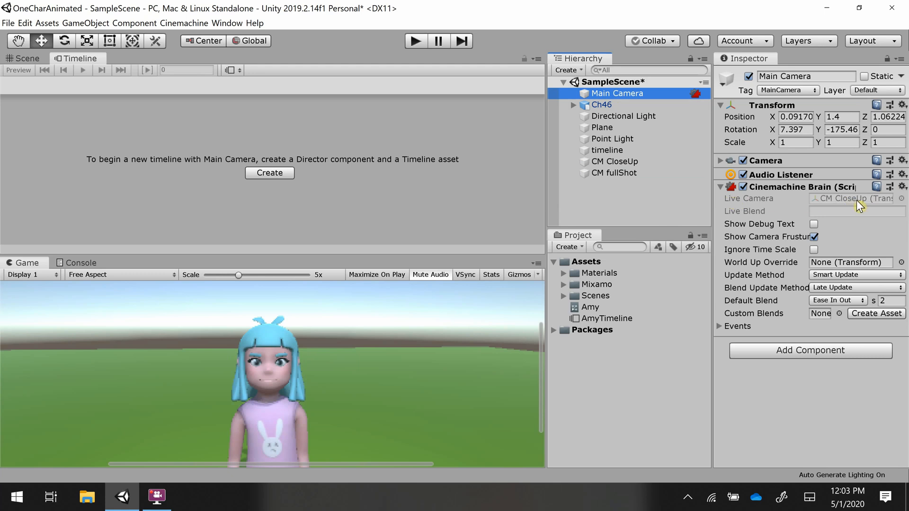
pyautogui.click(600, 163)
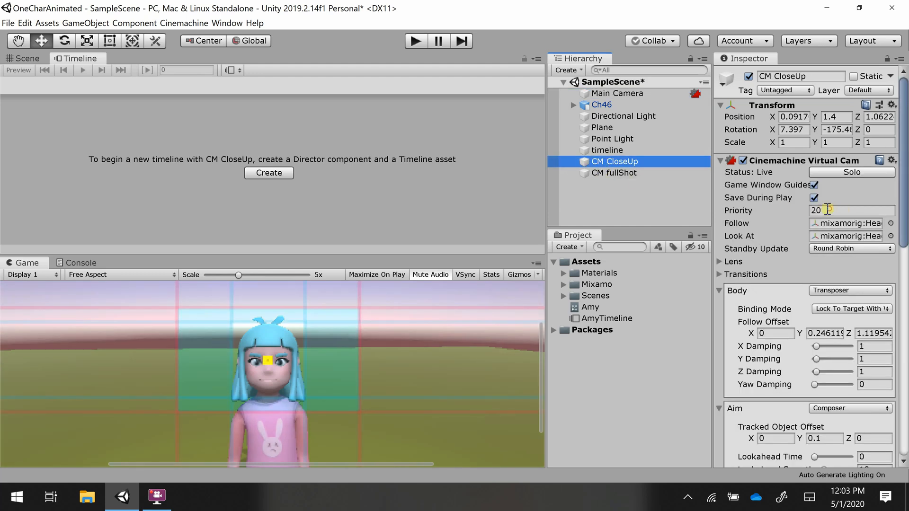
# - Set CM CloseUp's Priority to 10
pyautogui.moveTo(828, 209); pyautogui.dragTo(772, 204)
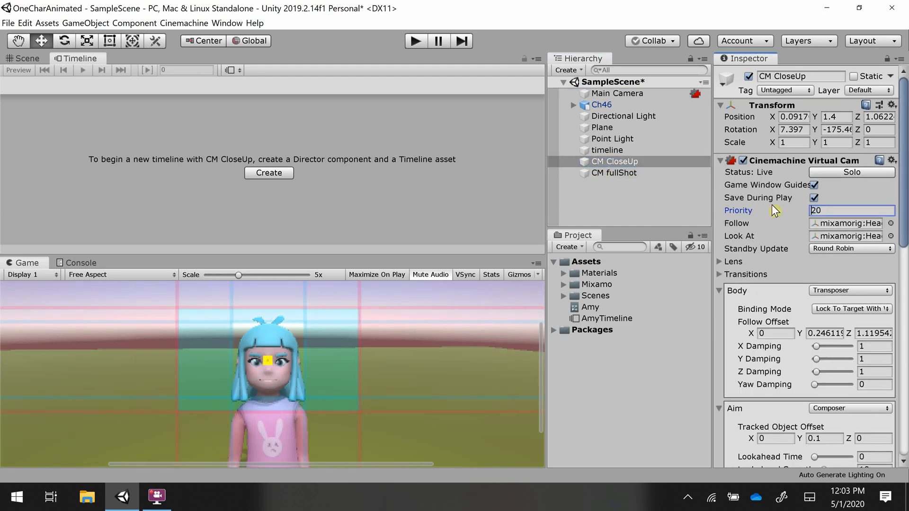
pyautogui.press('Delete')
pyautogui.write('1')
pyautogui.click(677, 208)
pyautogui.click(634, 161)
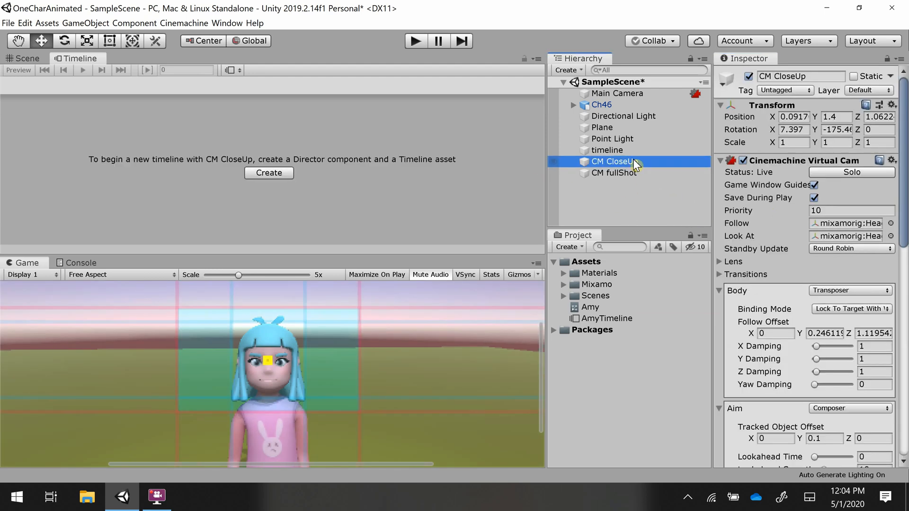
# - Set CM fullShot's Priority to 15
pyautogui.click(617, 95)
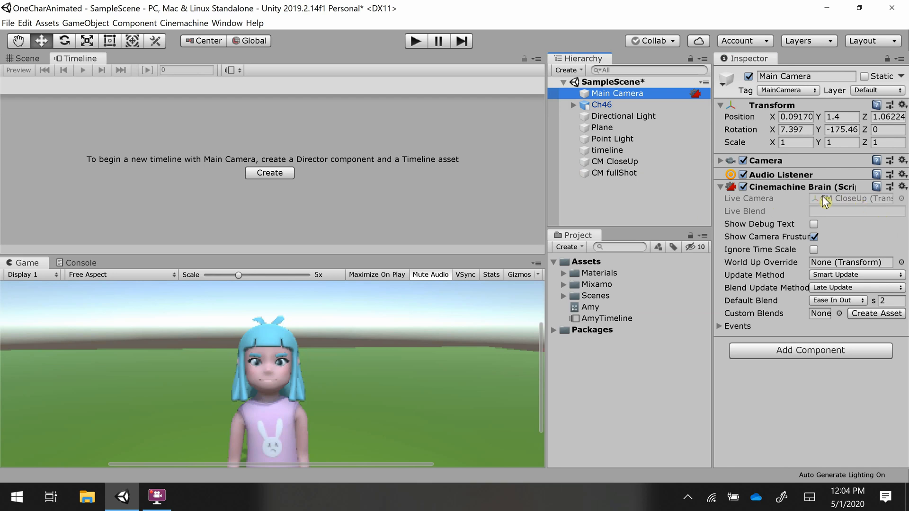
pyautogui.click(611, 174)
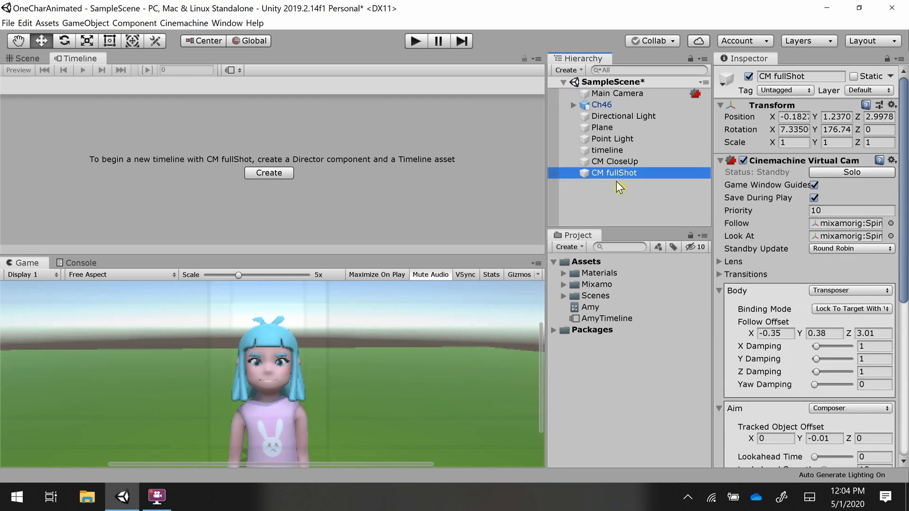
pyautogui.click(822, 211)
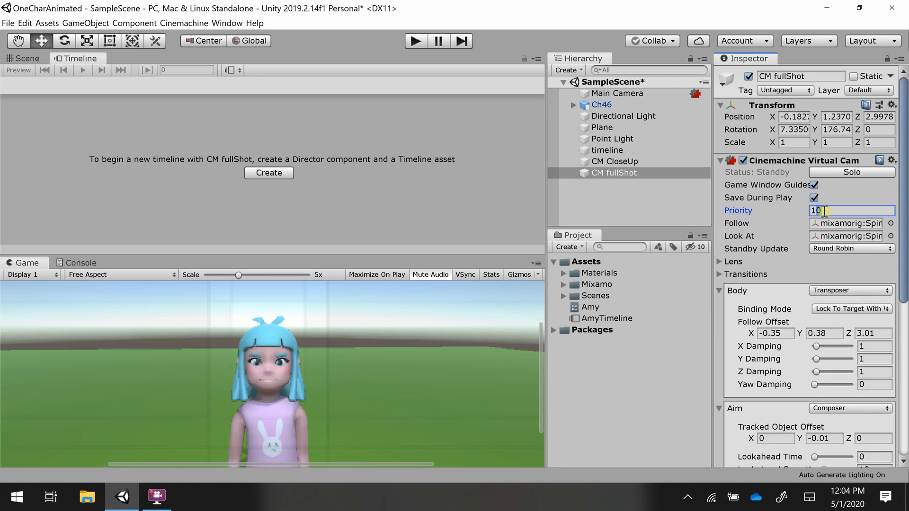
pyautogui.write('15')
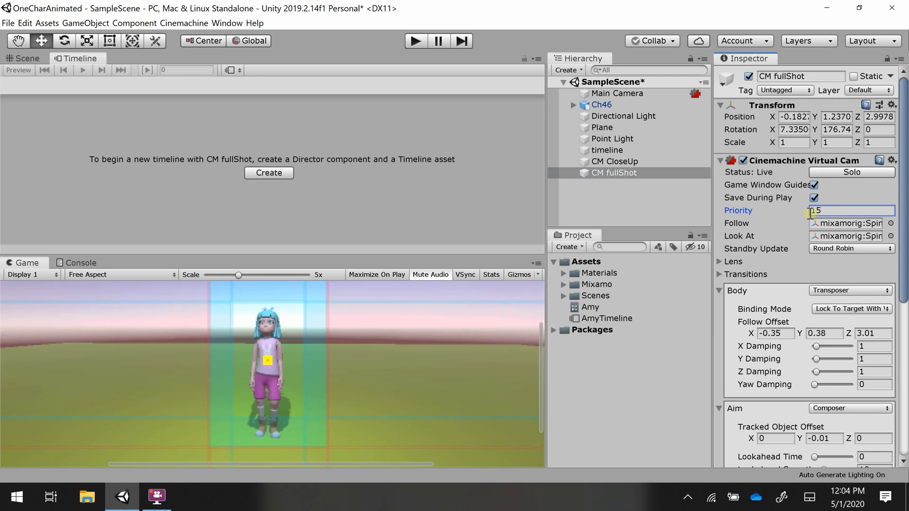
pyautogui.click(673, 210)
# - Reset CM fullShot's Priority to 10
pyautogui.click(630, 174)
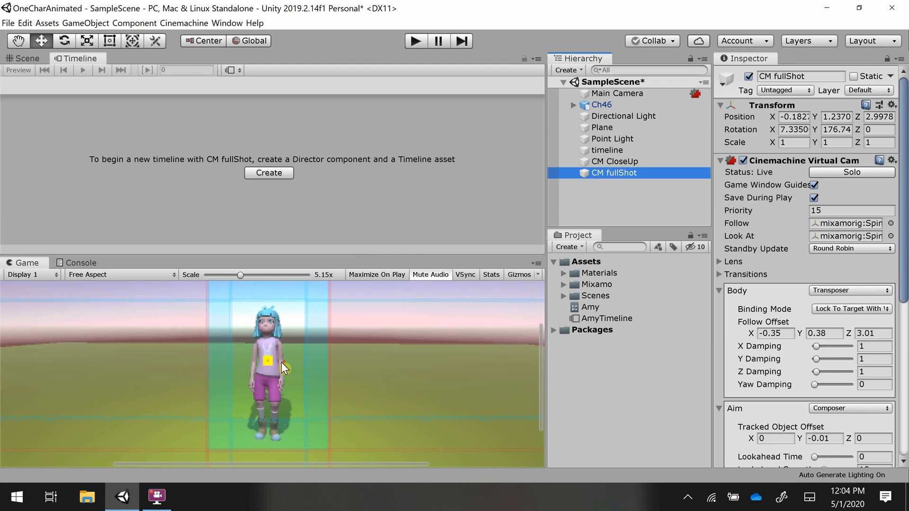
pyautogui.scroll(2, 281, 363)
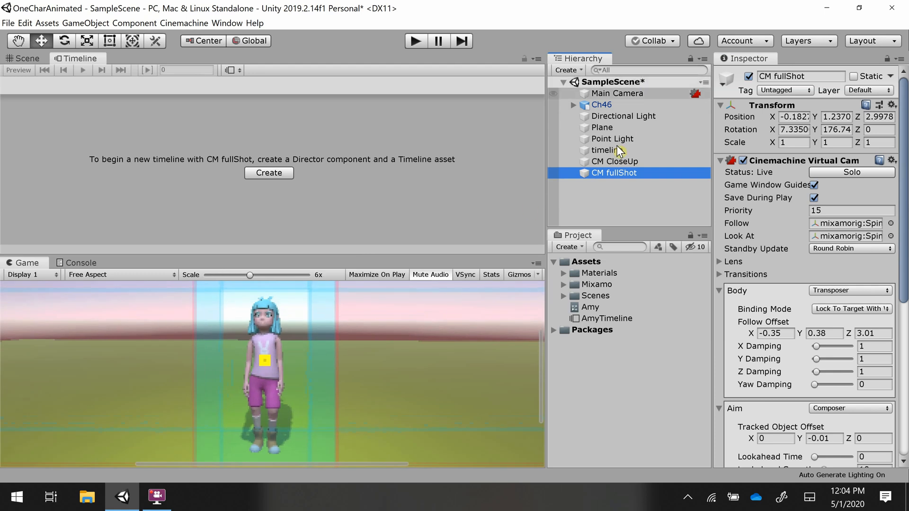
pyautogui.click(832, 208)
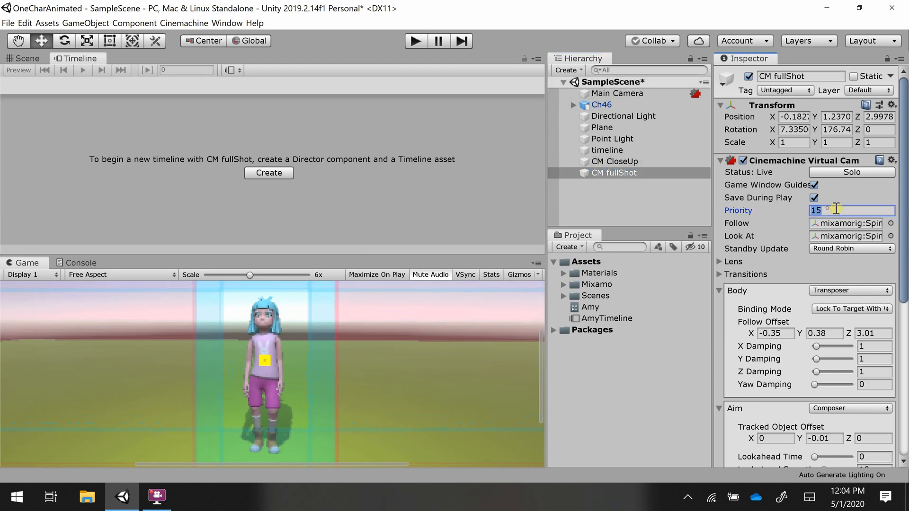
pyautogui.write('10')
pyautogui.click(412, 218)
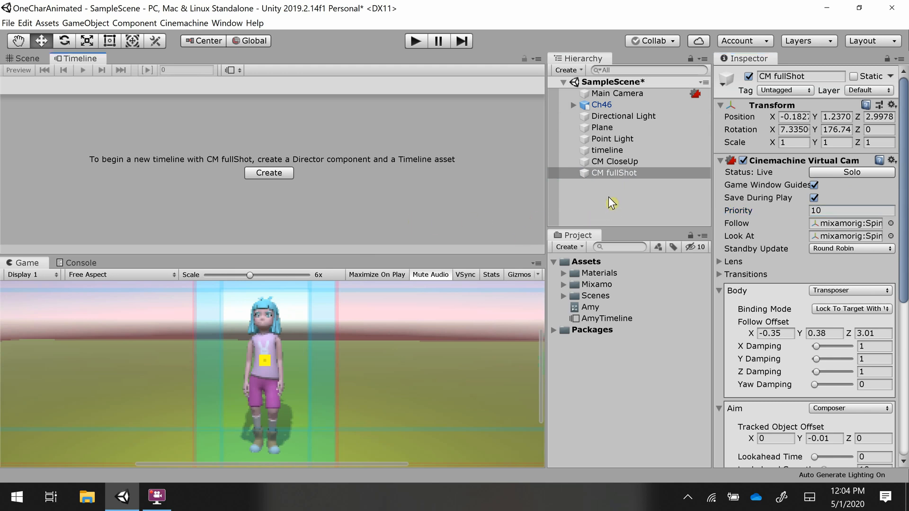
# - Set CM CloseUp's Priority to 20
pyautogui.click(613, 161)
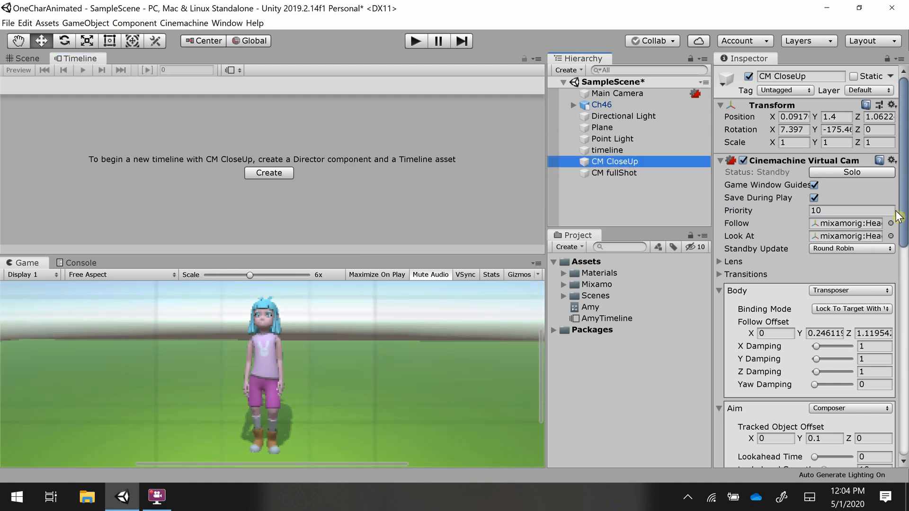
pyautogui.click(841, 210)
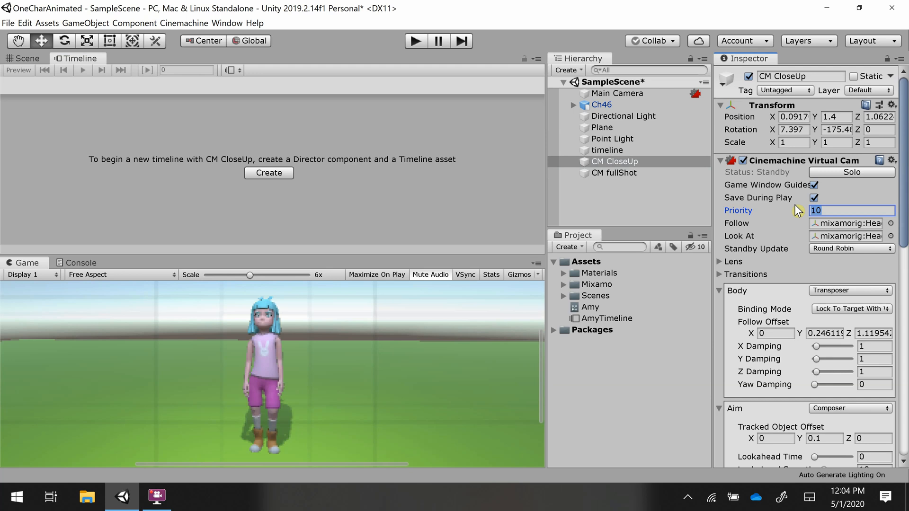
pyautogui.write('20')
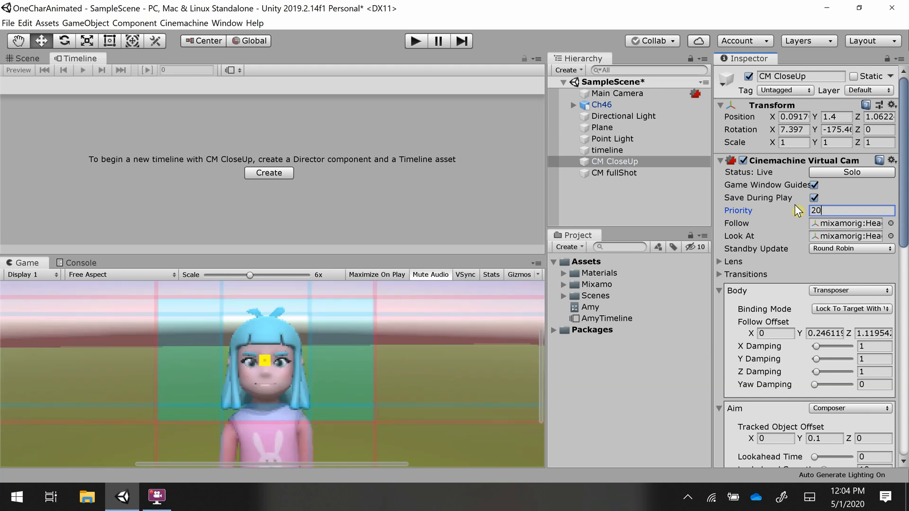
# - Revert CM CloseUp's Priority to 10
pyautogui.press('BackSpace')
pyautogui.press('BackSpace')
pyautogui.write('10')
pyautogui.click(633, 186)
# - Create an empty GameObject in the scene hierarchy
pyautogui.click(626, 172)
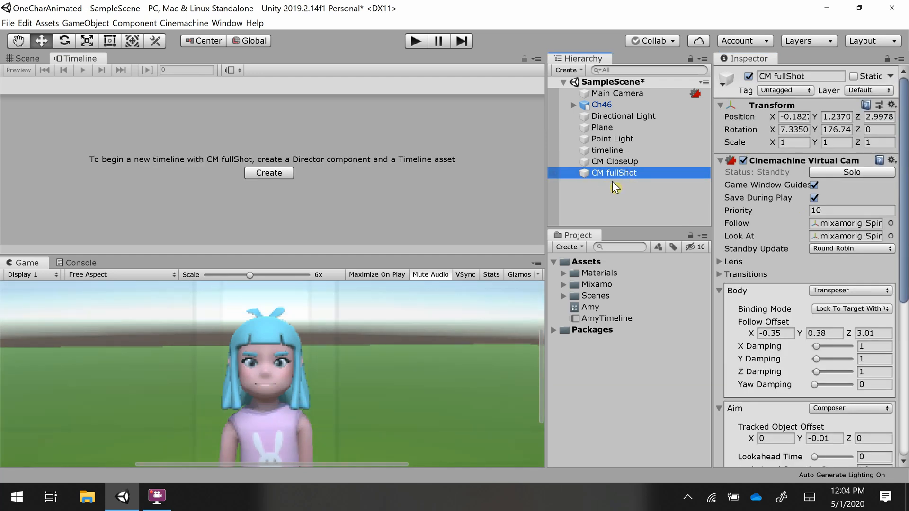
pyautogui.click(629, 161)
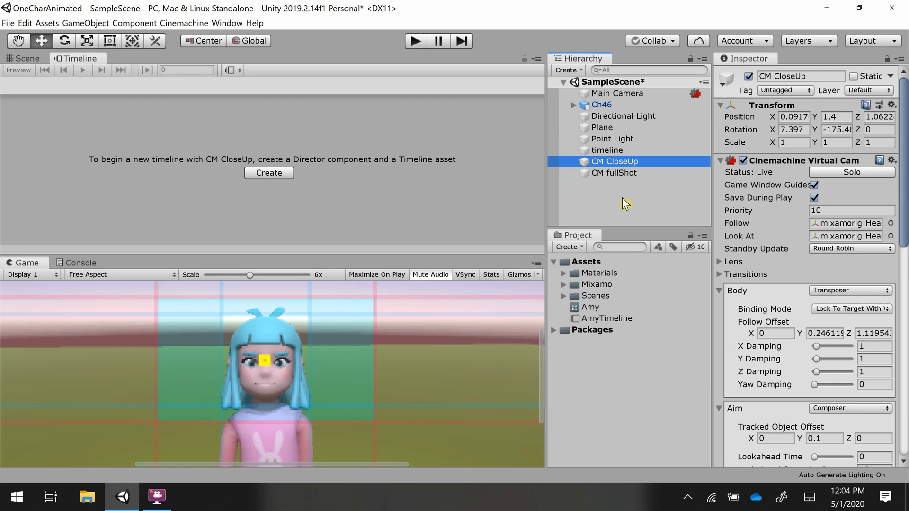
pyautogui.rightClick(622, 197)
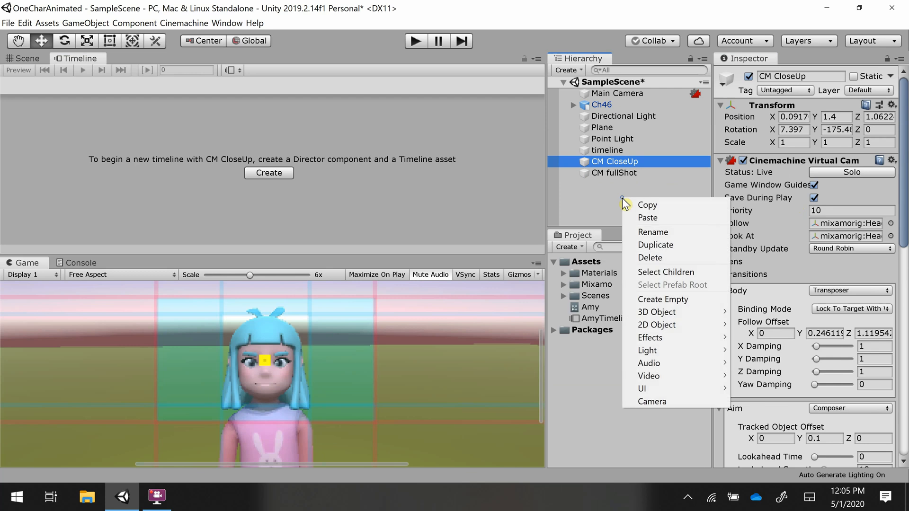
pyautogui.click(654, 300)
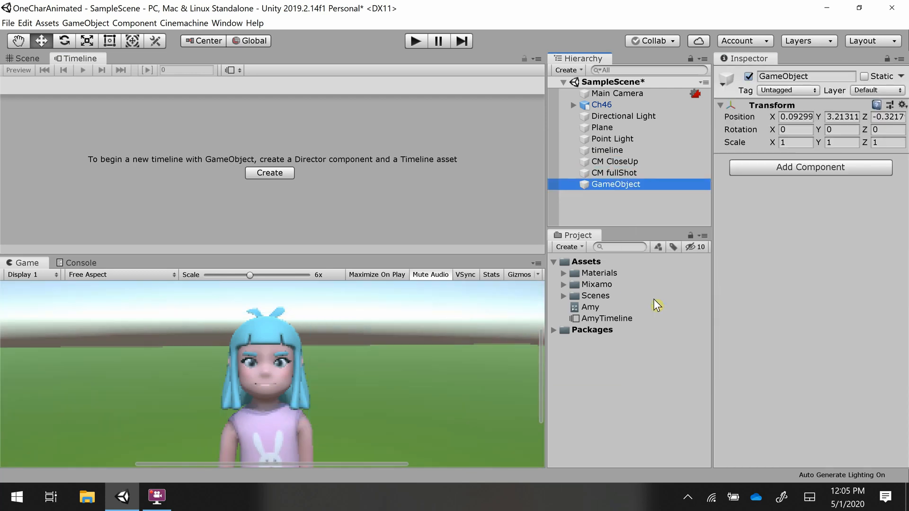
# - Rename the new empty GameObject to CMCams
pyautogui.click(826, 76)
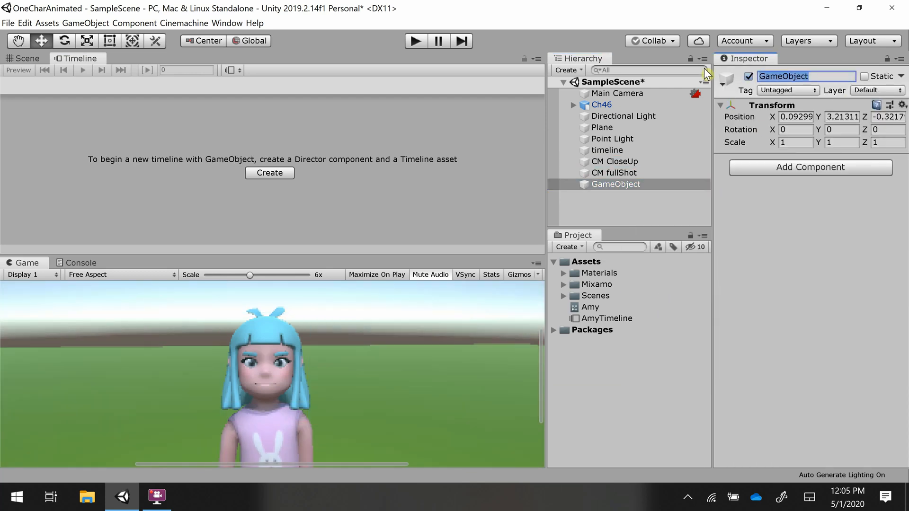
pyautogui.write('CMCams')
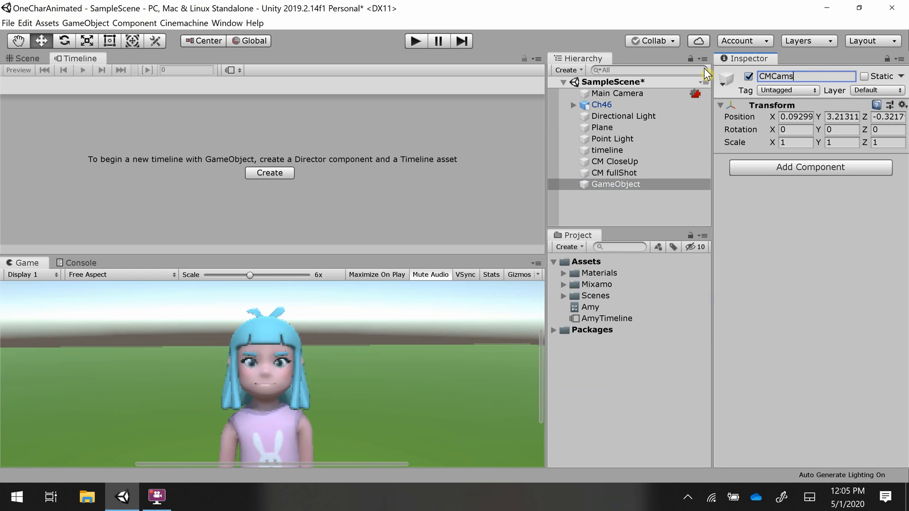
pyautogui.press('Return')
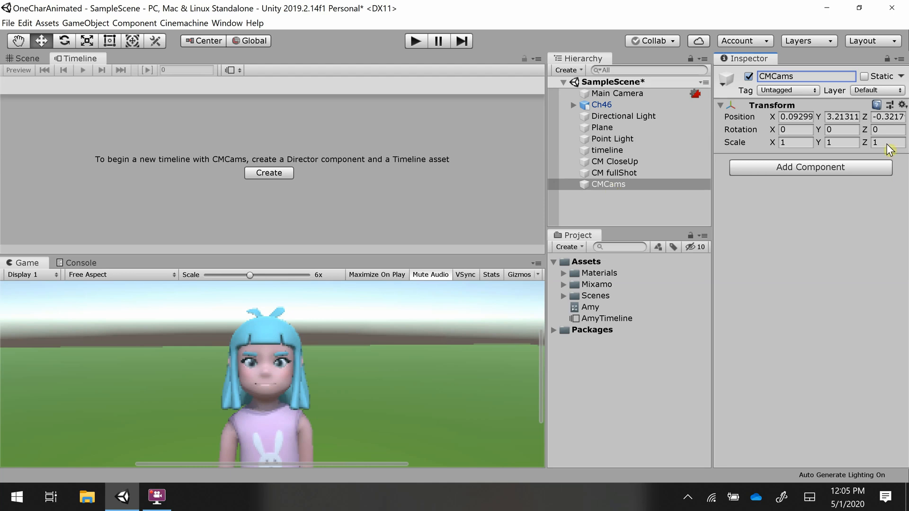
# - Set CMCams's position to 0, 0, 0
pyautogui.click(805, 116)
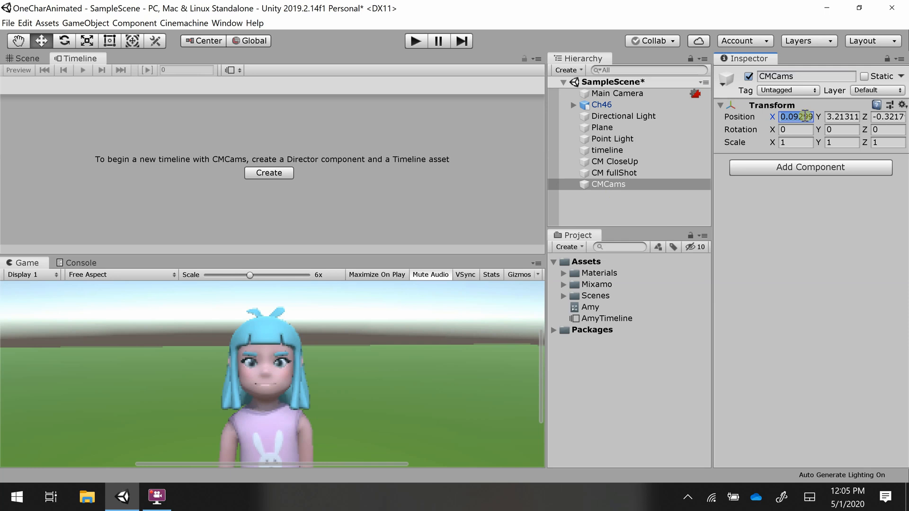
pyautogui.write('0')
pyautogui.press('Tab')
pyautogui.write('0')
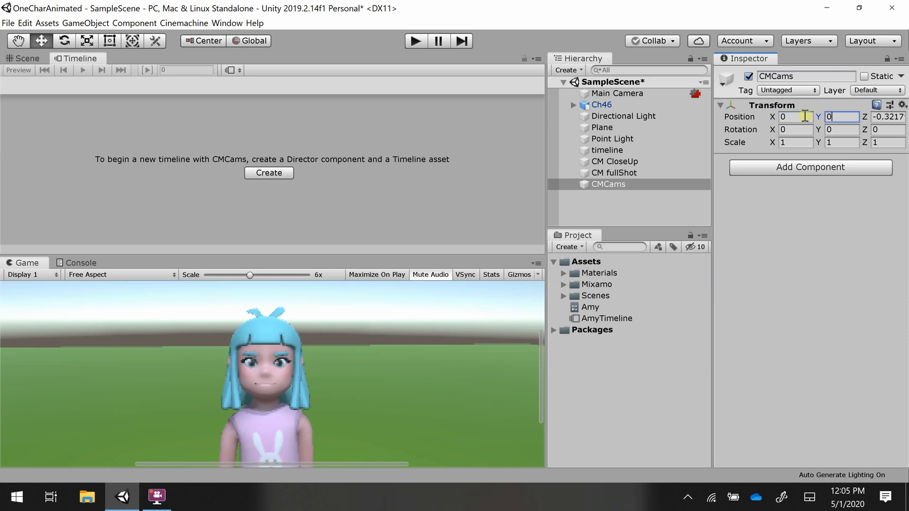
pyautogui.press('Tab')
pyautogui.write('0')
pyautogui.press('Tab')
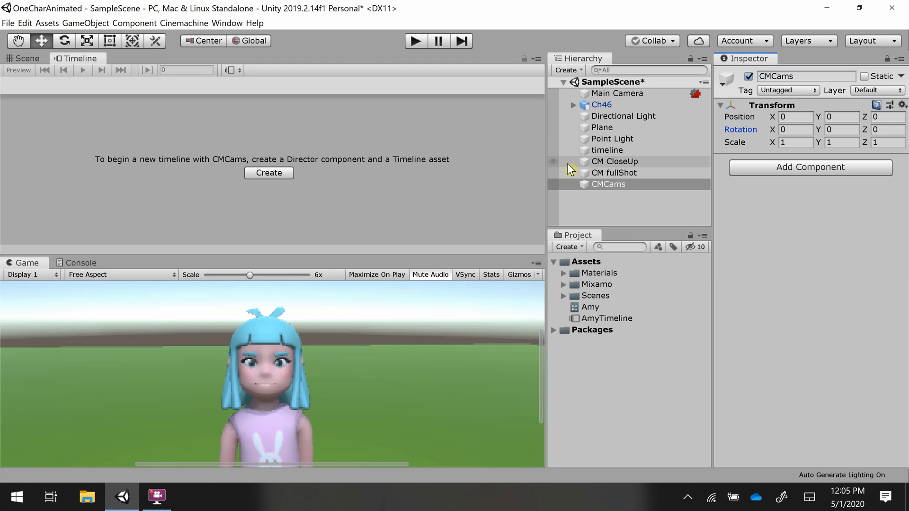
# - Parent CM CloseUp and CM fullShot under CMCams and select CMCams
pyautogui.click(597, 161)
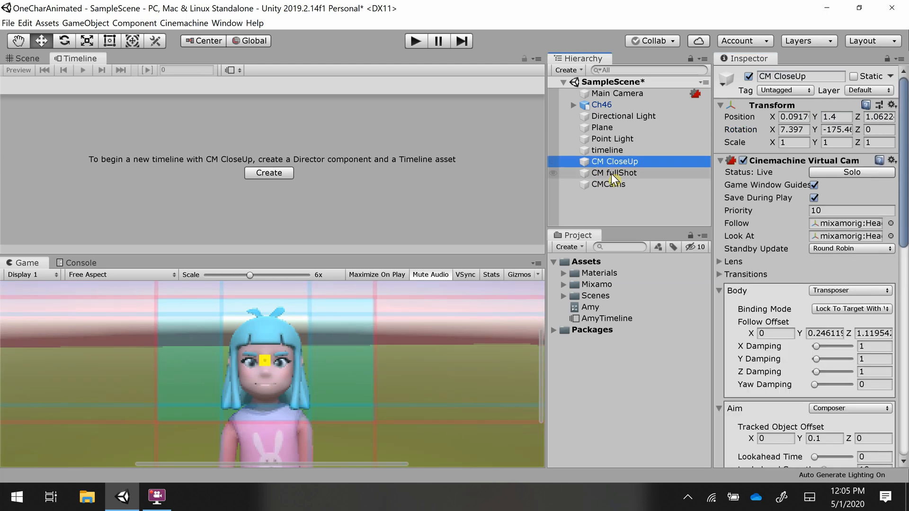
pyautogui.keyDown('ctrl'); pyautogui.click(612, 174); pyautogui.keyUp('ctrl')
pyautogui.moveTo(612, 174); pyautogui.dragTo(611, 184)
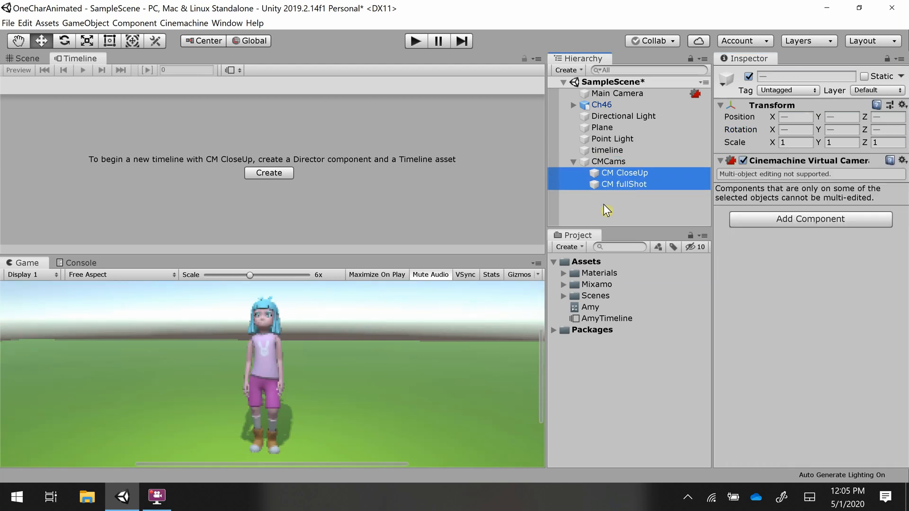
pyautogui.click(603, 161)
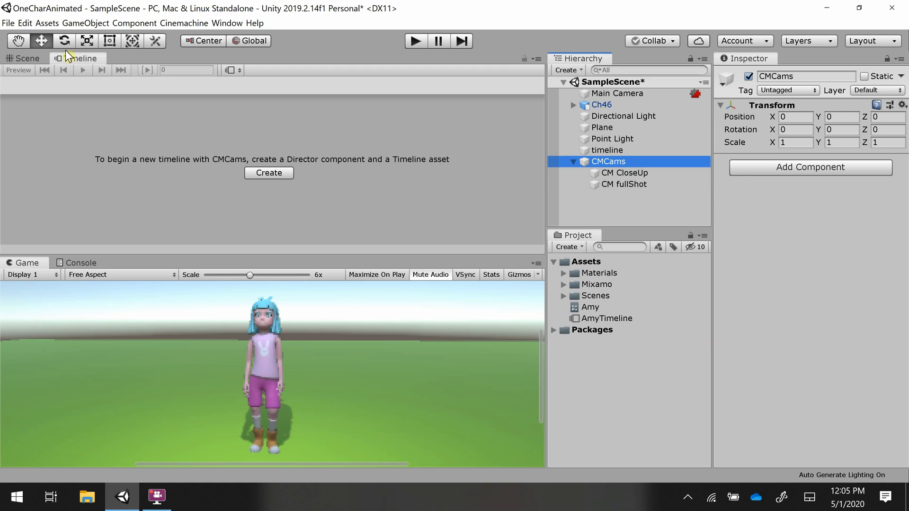
# - Close the Timeline window and reopen it from the Sequencing windows
pyautogui.rightClick(94, 60)
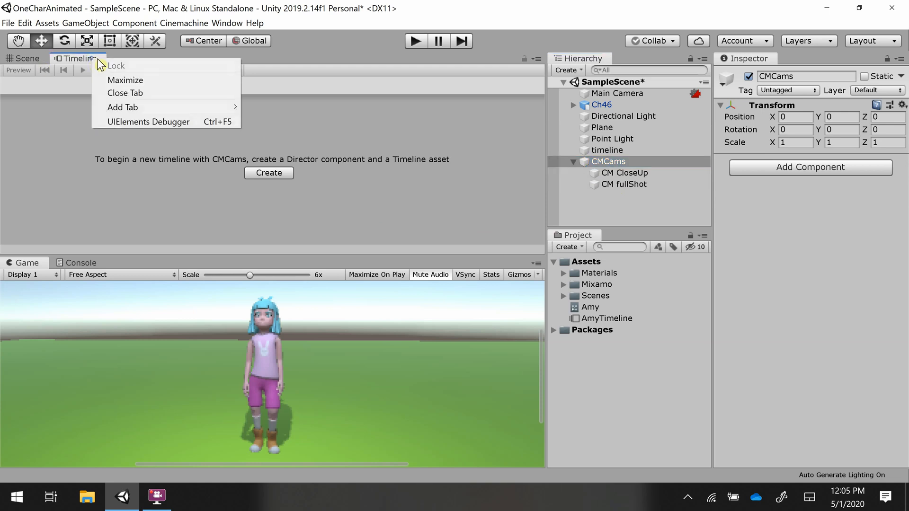
pyautogui.click(119, 93)
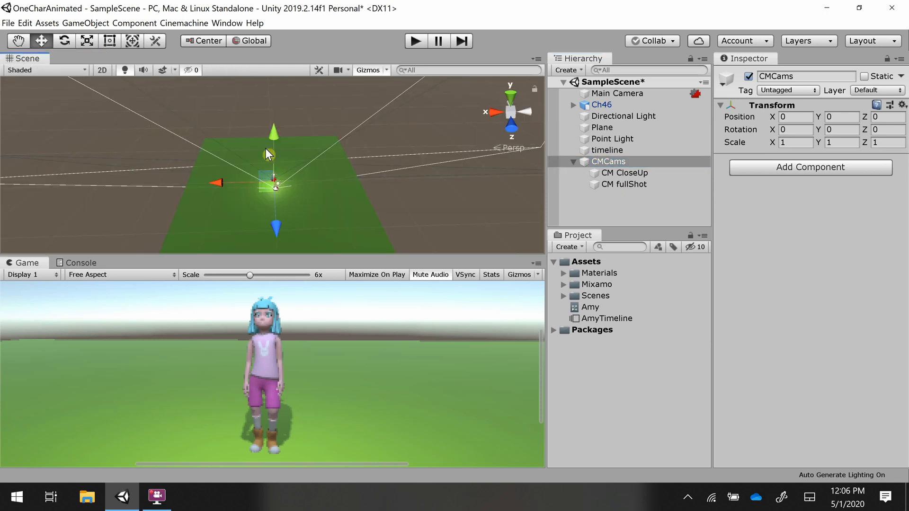
pyautogui.click(232, 22)
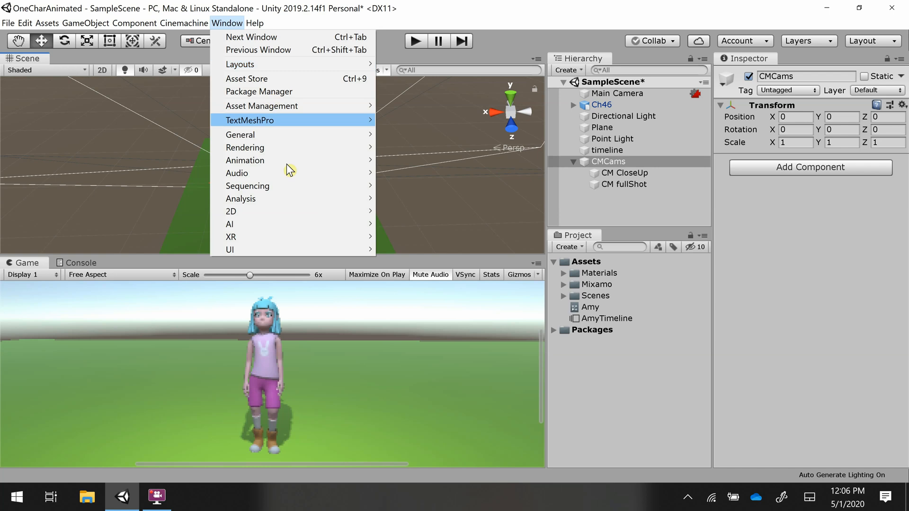
pyautogui.moveTo(296, 186)
pyautogui.click(410, 186)
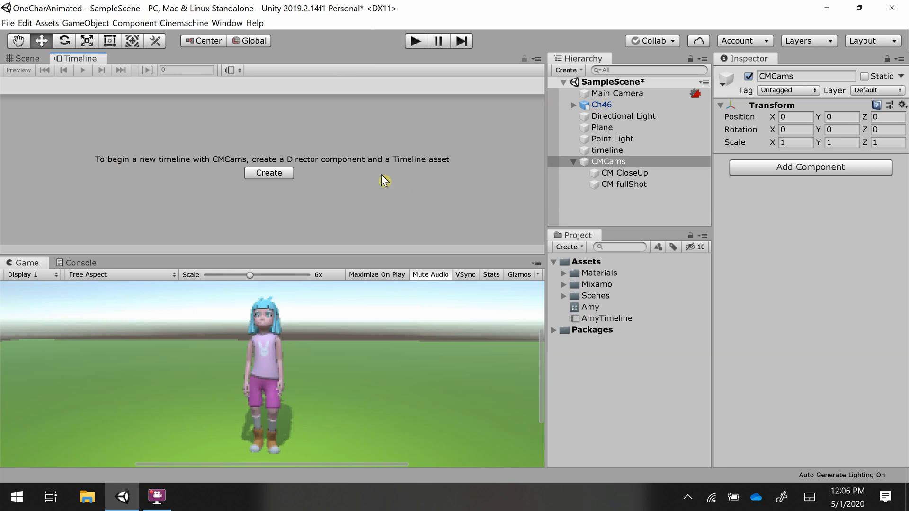
# - Create a Director and timeline for CMCams, saved as CMCamsTimeline.playable in Assets
pyautogui.click(283, 172)
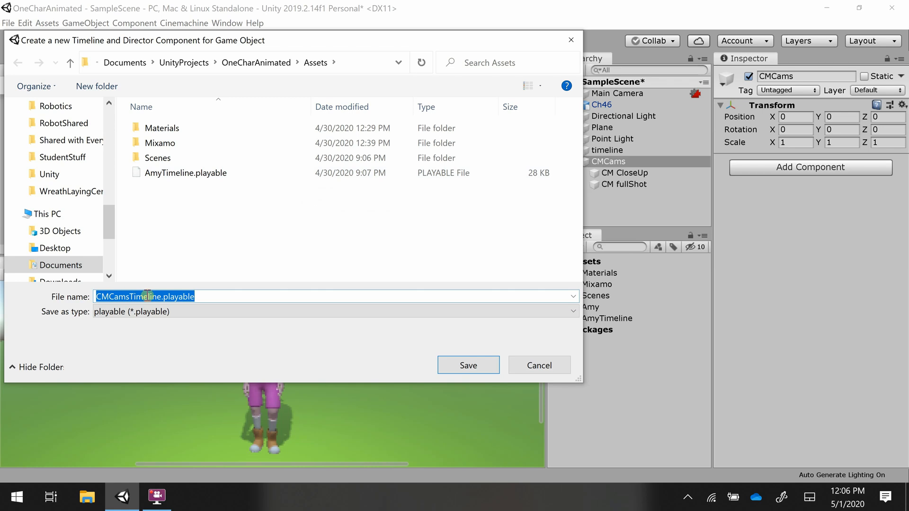
pyautogui.click(468, 365)
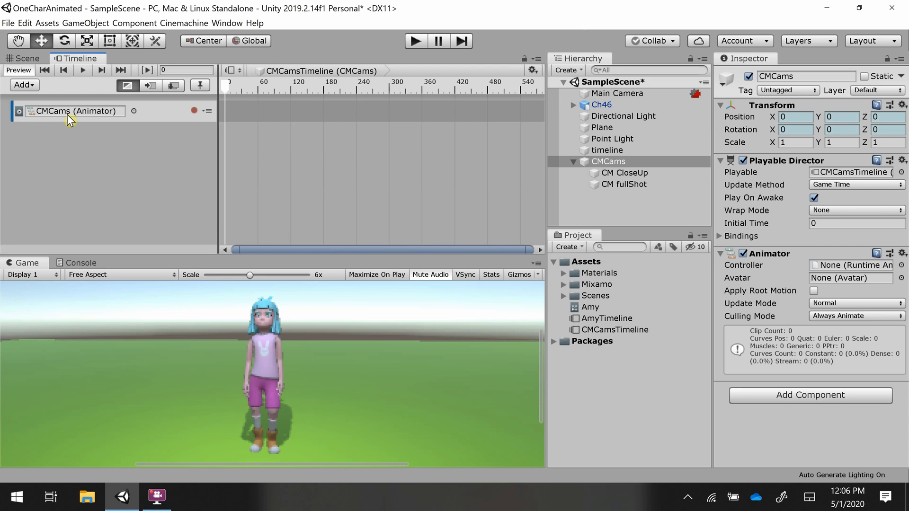
# - Delete the default CMCams Animator track from the timeline
pyautogui.rightClick(171, 110)
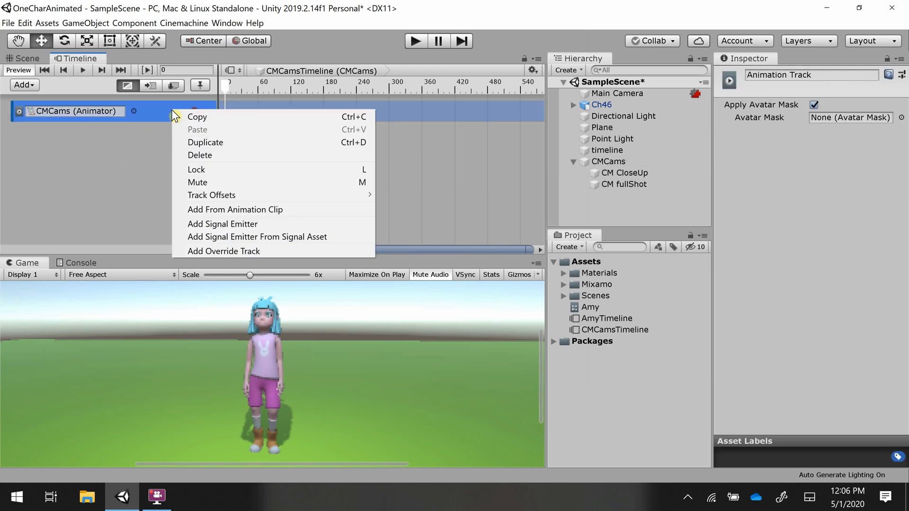
pyautogui.click(196, 155)
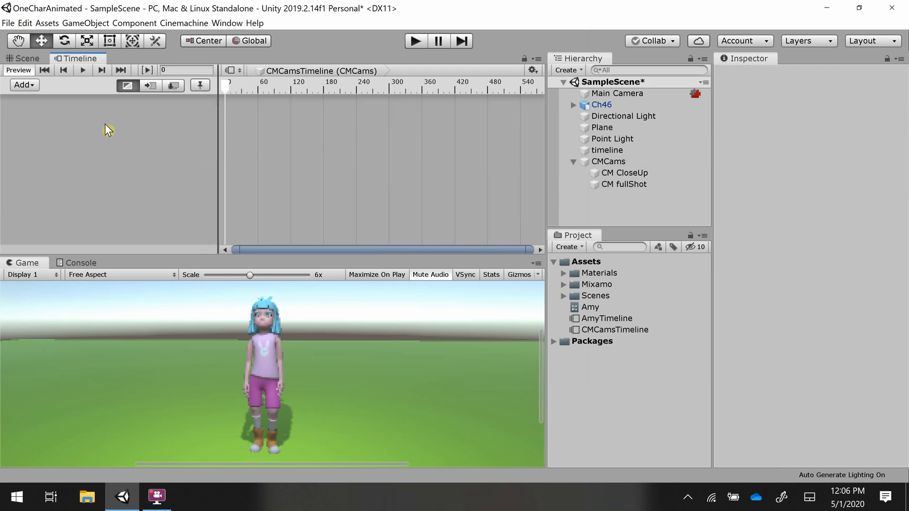
# - Add a Cinemachine Track and bind it to Main Camera
pyautogui.click(20, 88)
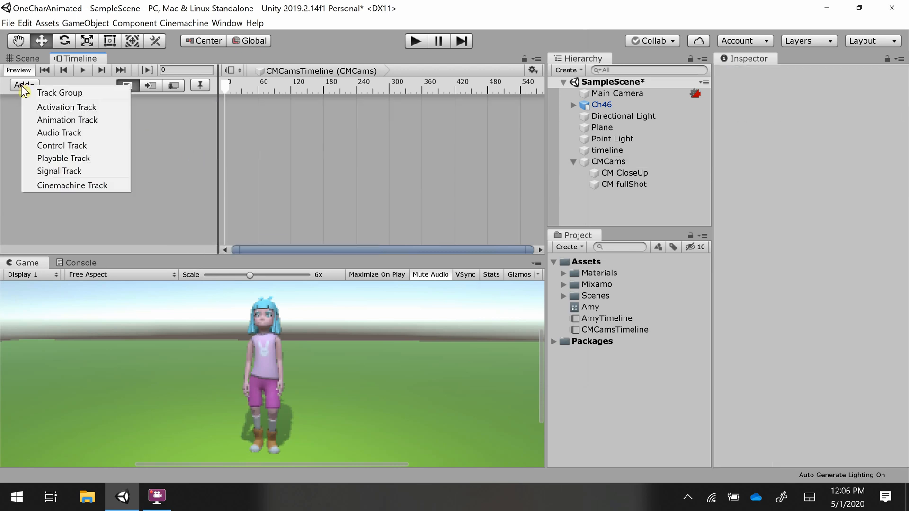
pyautogui.click(49, 186)
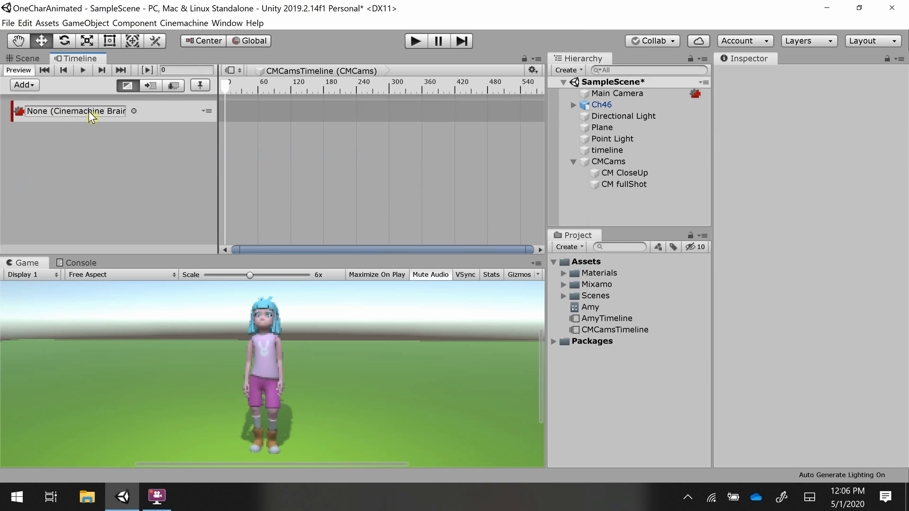
pyautogui.moveTo(615, 93); pyautogui.dragTo(113, 113)
# - Place CM CloseUp at the track start and CM fullShot at about frame 460, scrubbing to preview both shots
pyautogui.moveTo(618, 174); pyautogui.dragTo(268, 113)
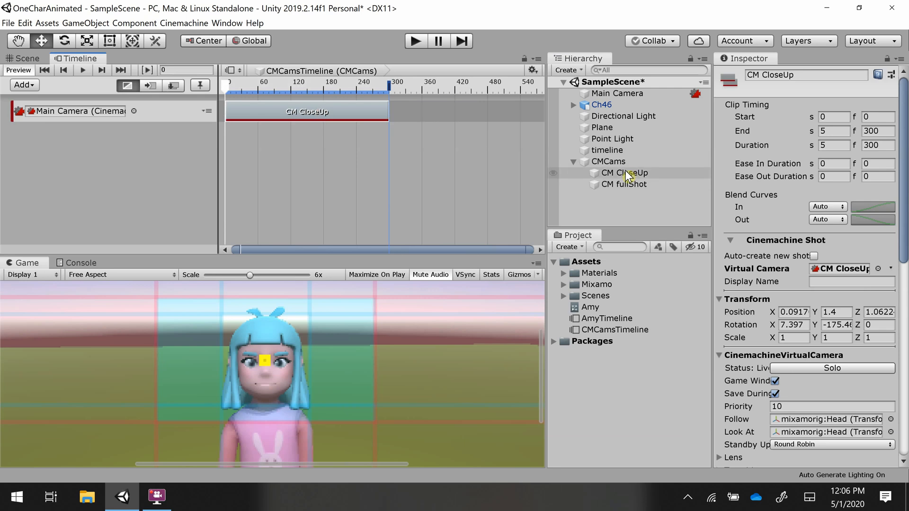
pyautogui.moveTo(623, 184); pyautogui.dragTo(475, 110)
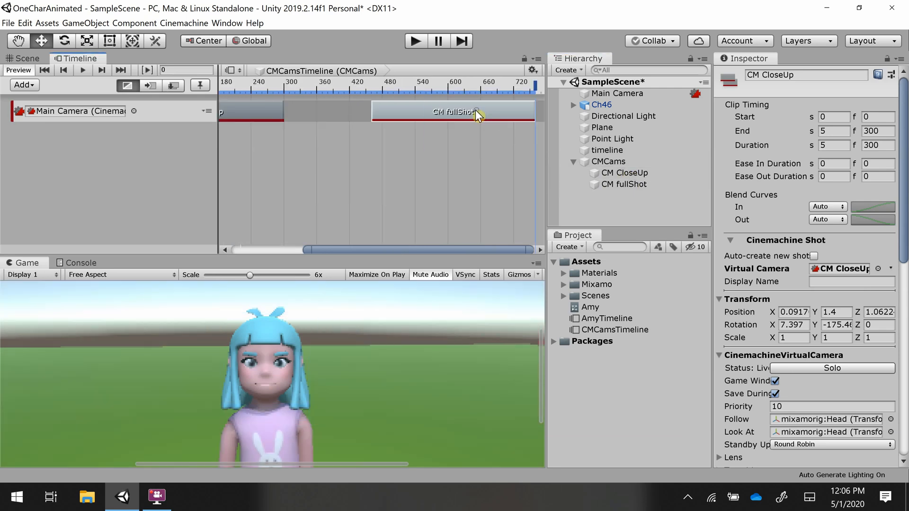
pyautogui.click(447, 84)
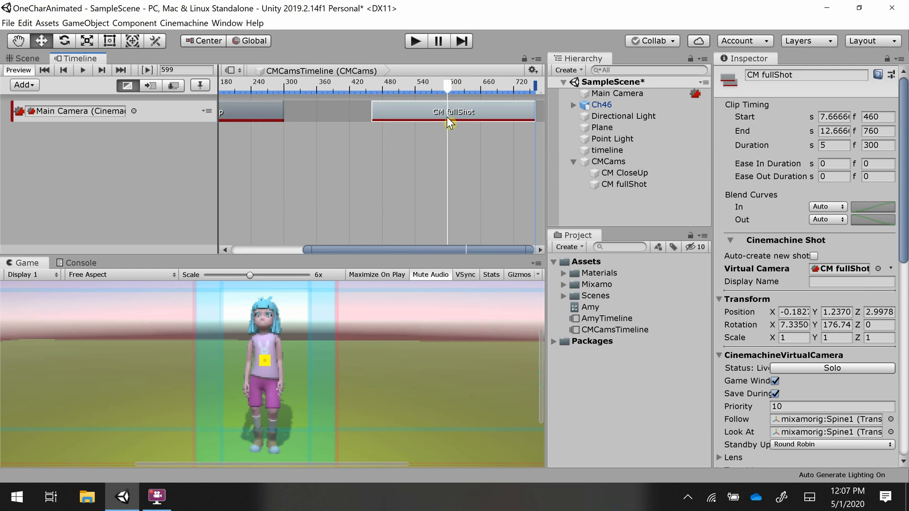
pyautogui.click(260, 85)
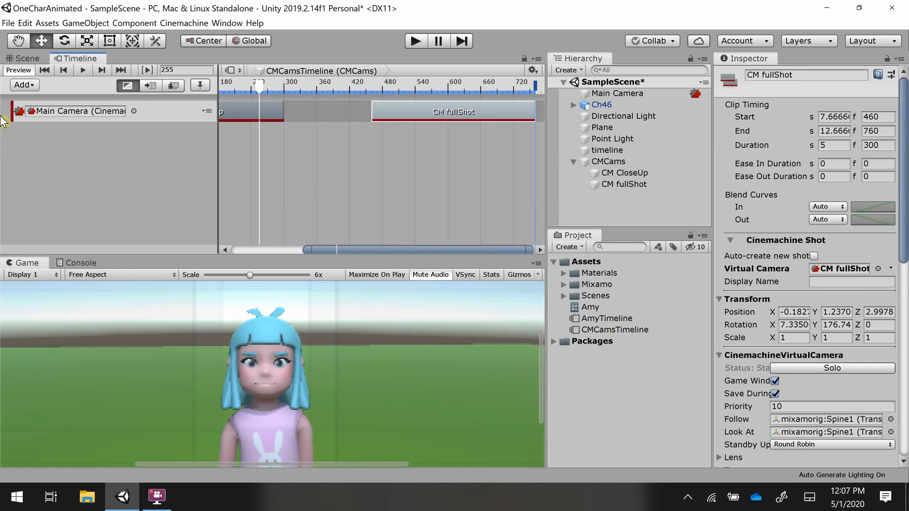
# - Open AmyTimeline and copy its Animation Track
pyautogui.click(23, 88)
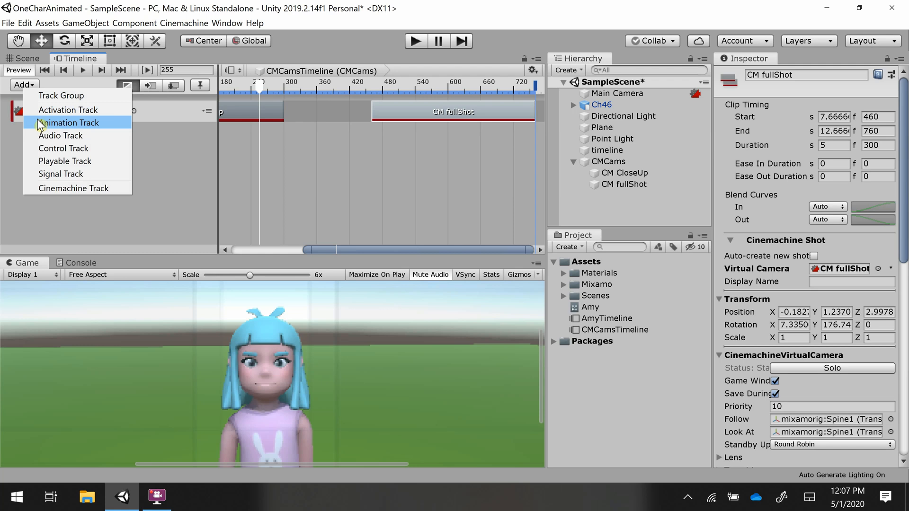
pyautogui.click(164, 165)
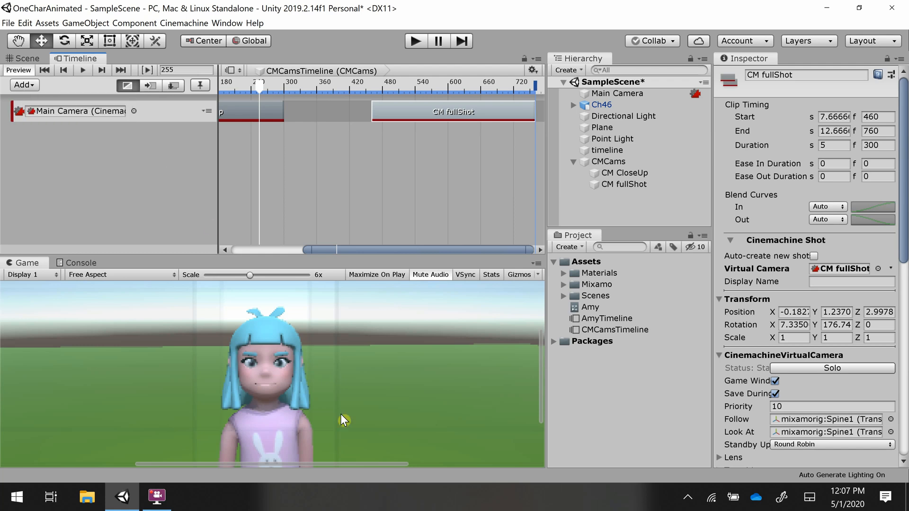
pyautogui.click(607, 318)
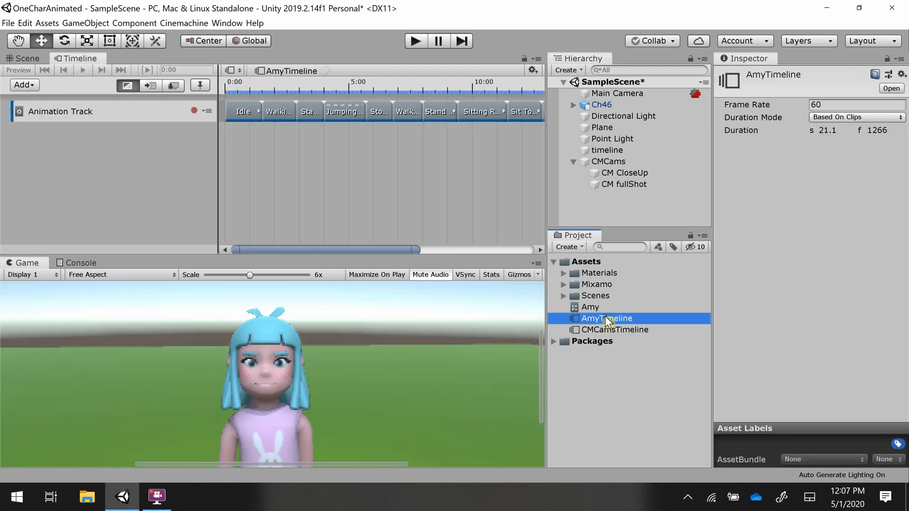
pyautogui.rightClick(117, 122)
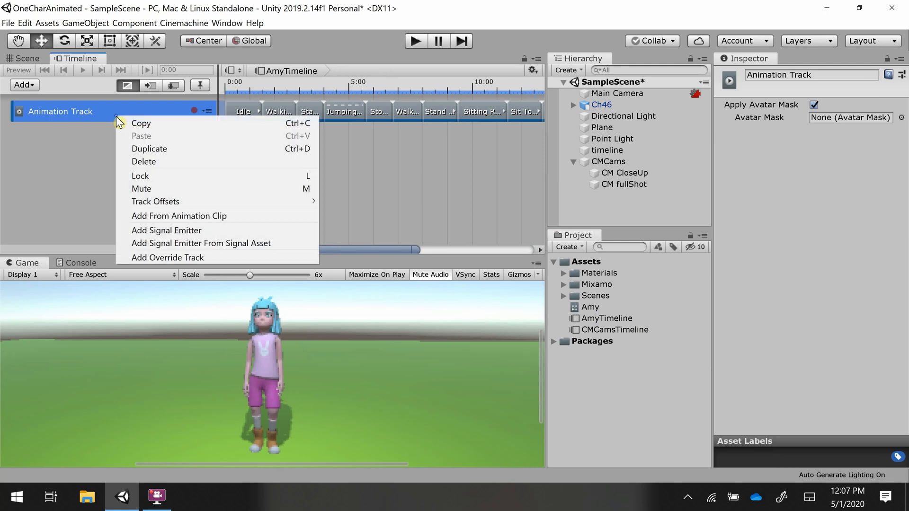
pyautogui.click(154, 126)
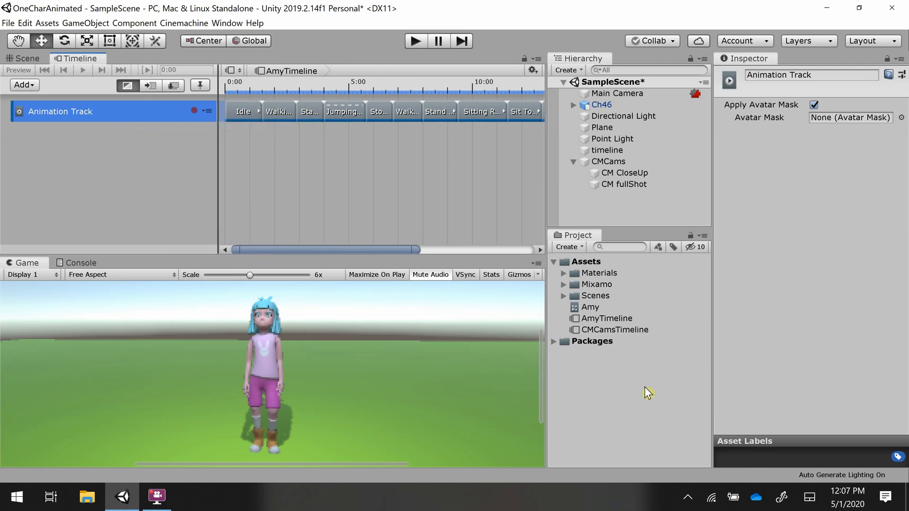
# - Open CMCamsTimeline and paste the copied Animation Track into it
pyautogui.click(644, 331)
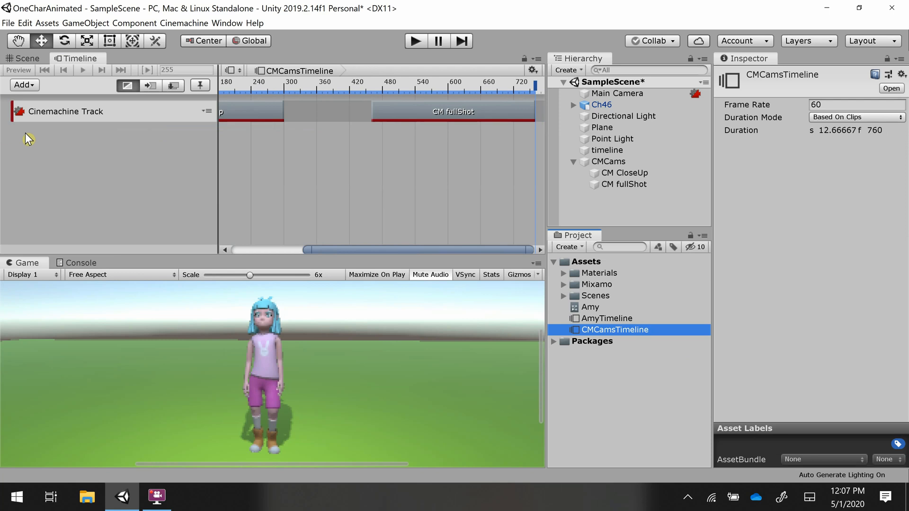
pyautogui.rightClick(61, 163)
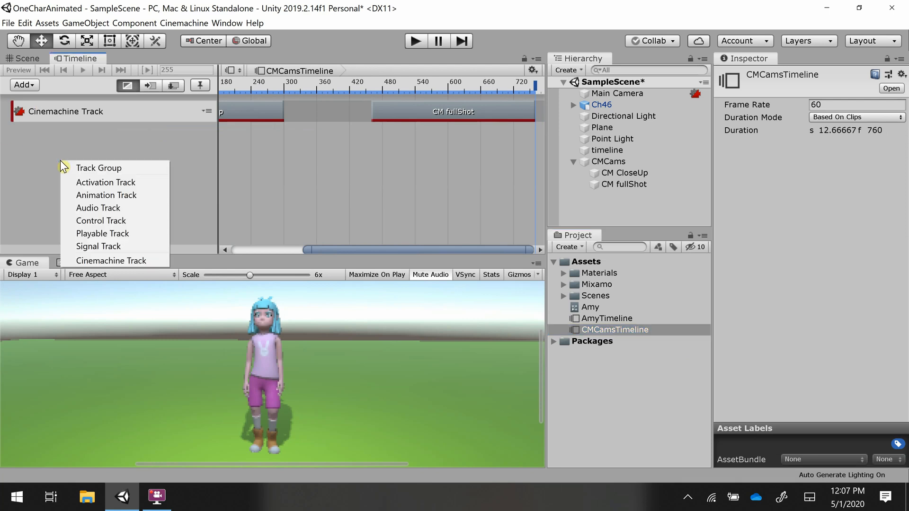
pyautogui.click(70, 112)
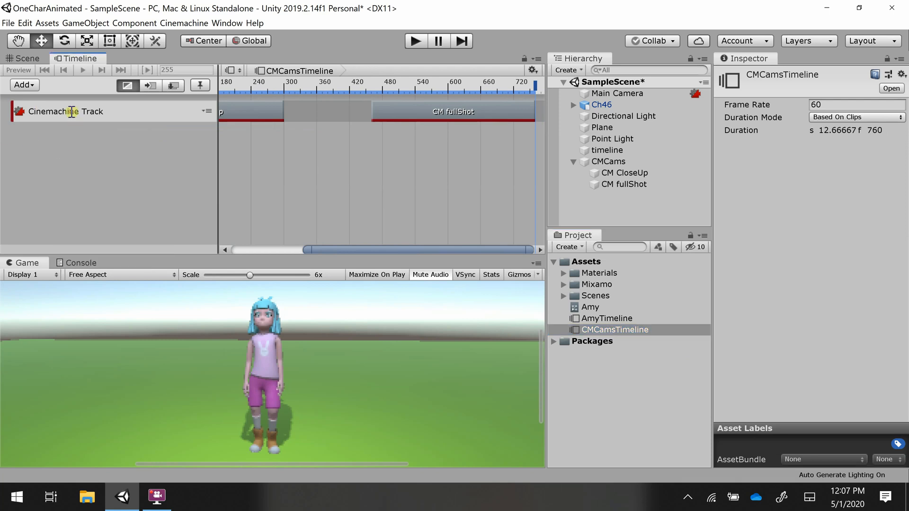
pyautogui.rightClick(155, 156)
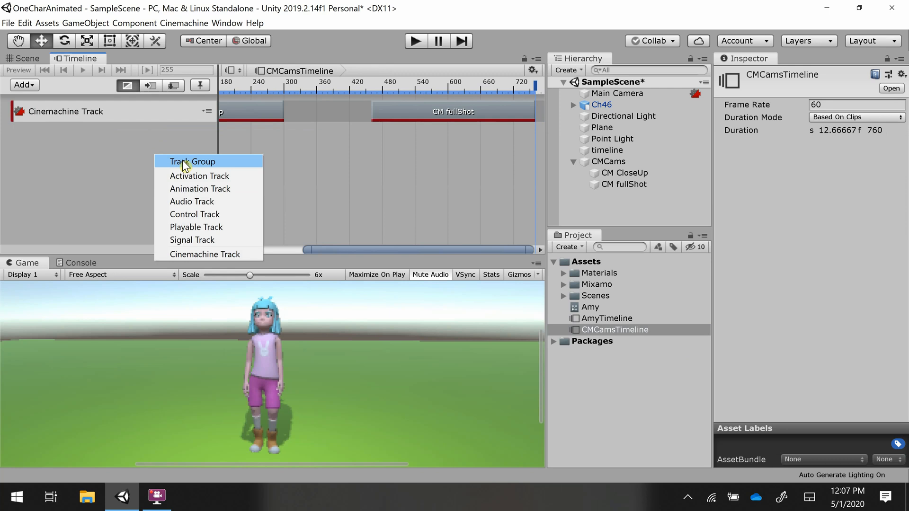
pyautogui.click(85, 145)
pyautogui.hotkey('ctrl', 'v')
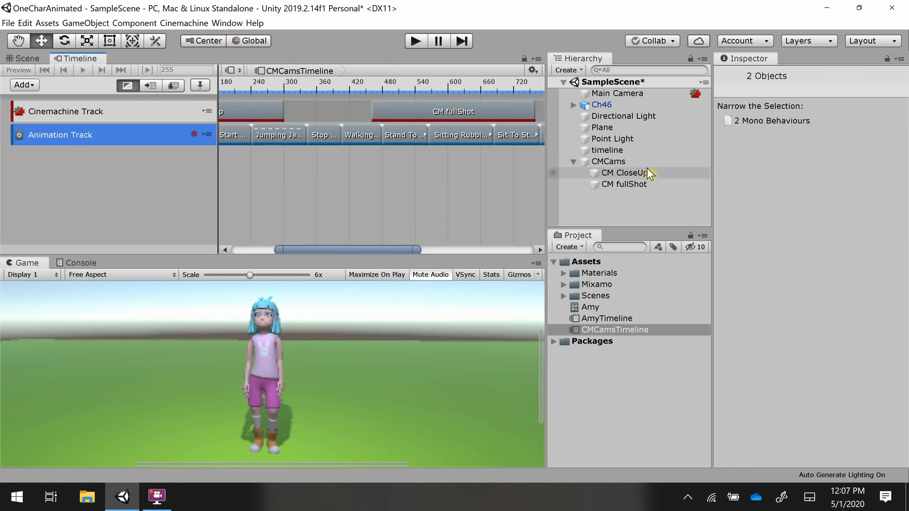
# - Select CMCams and bind the Ch46 character to the pasted Animation Track
pyautogui.click(626, 162)
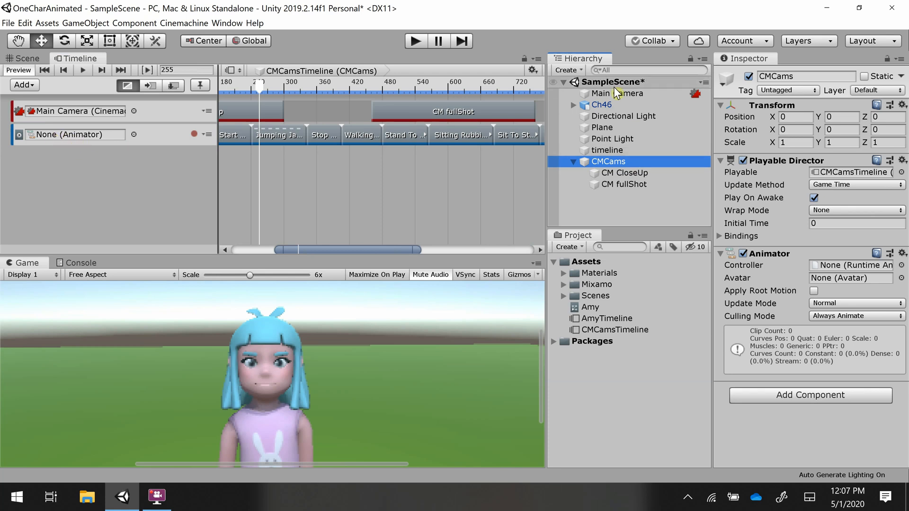
pyautogui.moveTo(602, 108); pyautogui.dragTo(95, 136)
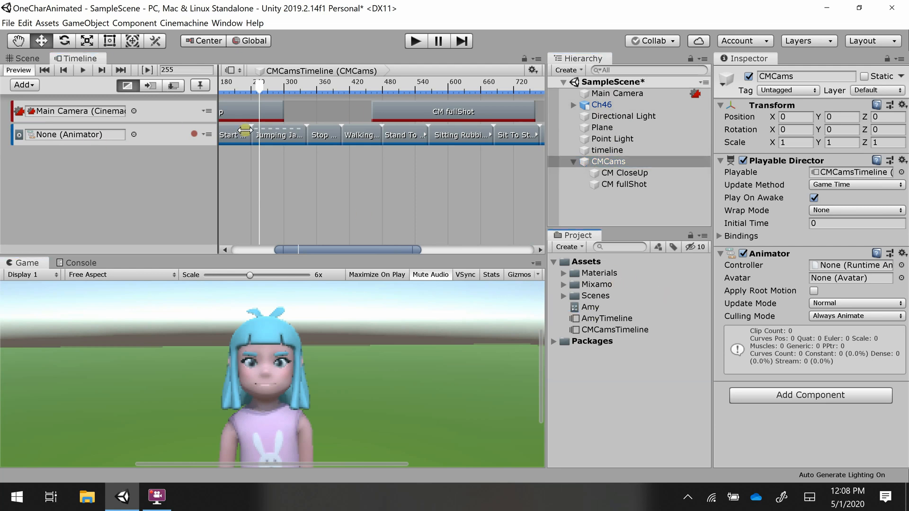
# - Open AmyTimeline and then CMCamsTimeline, and select CMCams to check the Animation Track binding
pyautogui.click(600, 319)
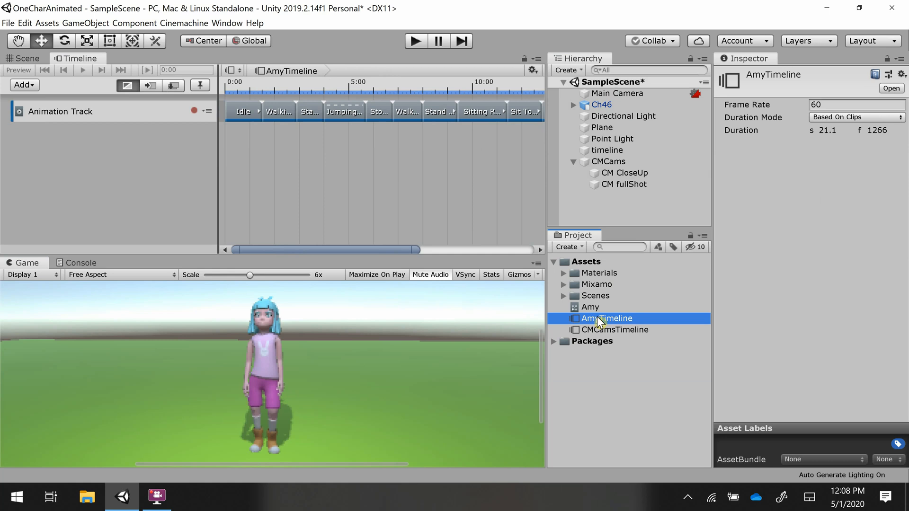
pyautogui.click(598, 318)
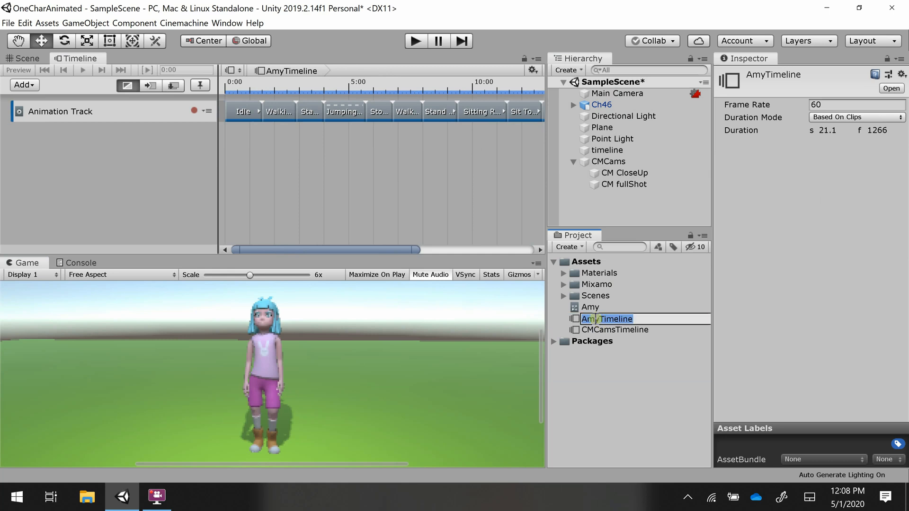
pyautogui.click(89, 148)
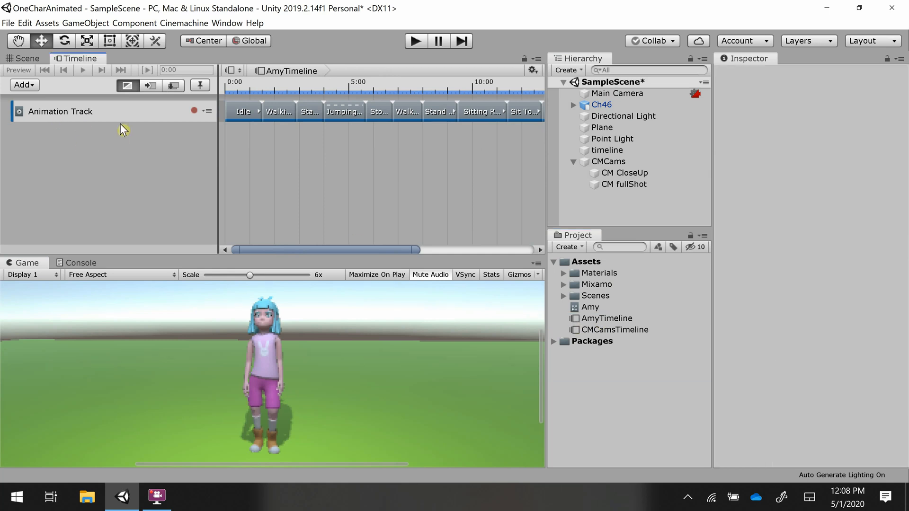
pyautogui.click(624, 329)
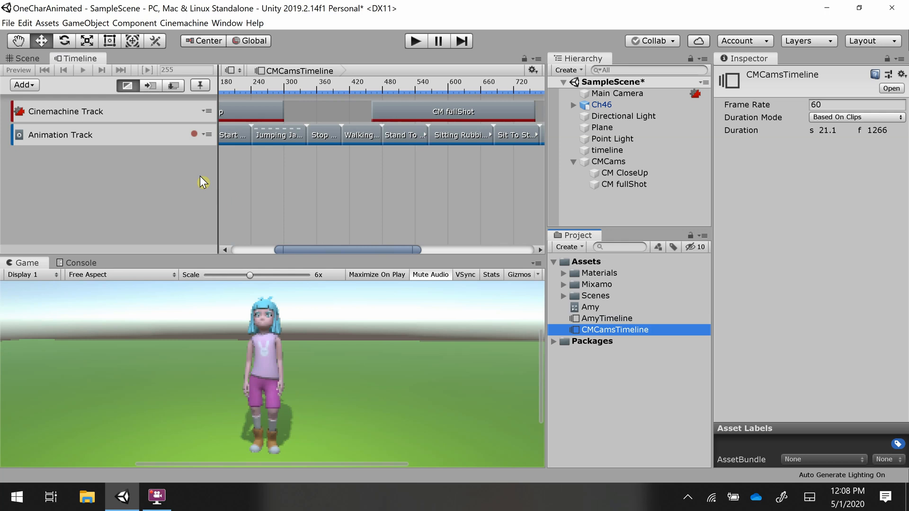
pyautogui.click(602, 162)
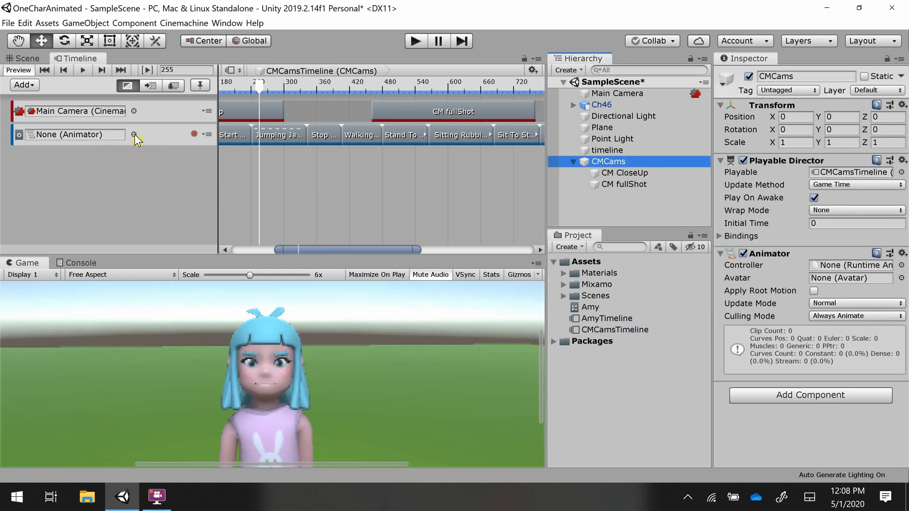
pyautogui.click(114, 135)
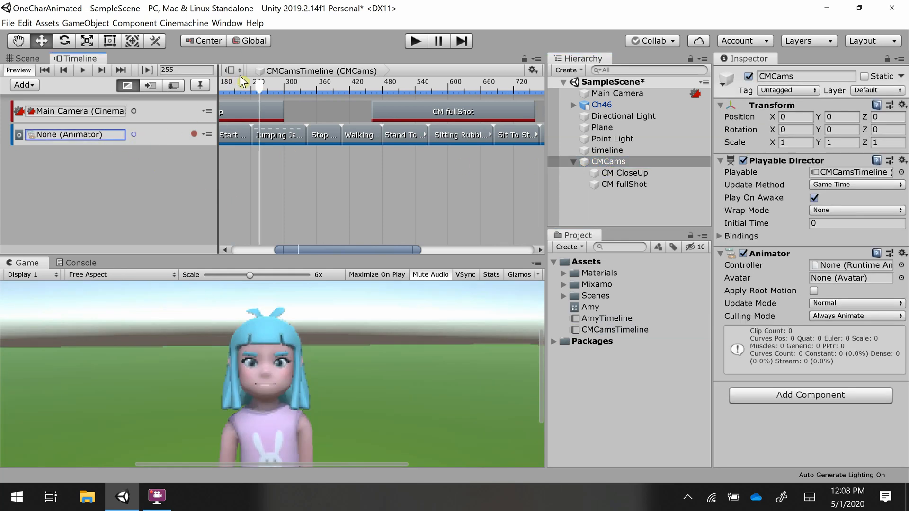
# - Run the scene in Play mode to preview the camera shots, then stop playback
pyautogui.click(415, 41)
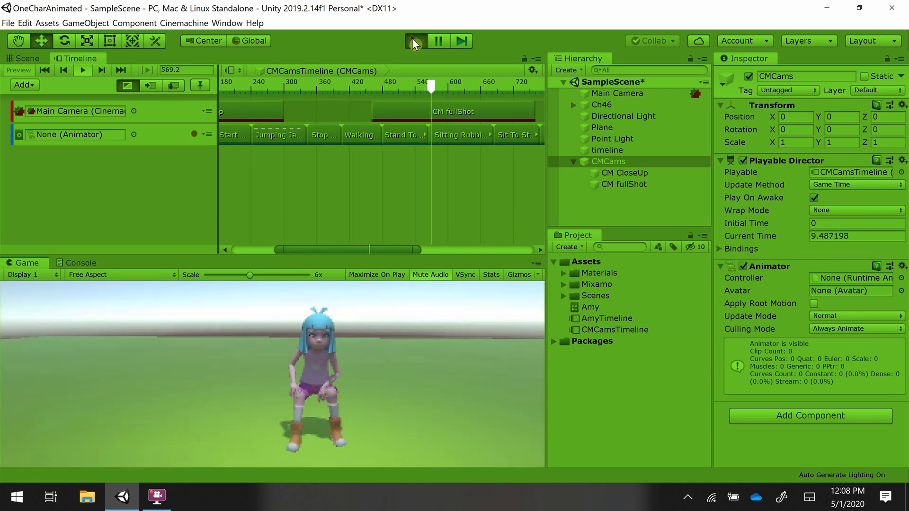
pyautogui.click(414, 40)
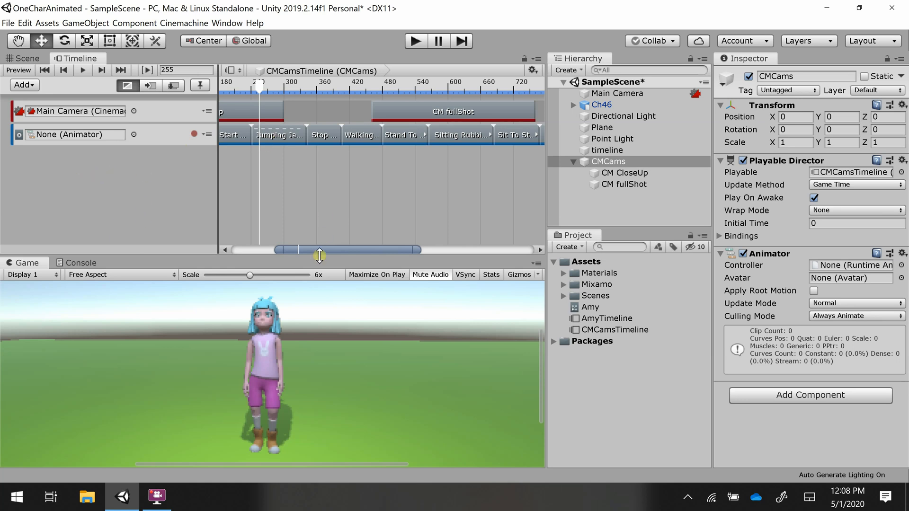
# - Trim the first CM CloseUp clip so it ends around frame 110
pyautogui.moveTo(294, 247); pyautogui.dragTo(251, 247)
pyautogui.scroll(-3, 359, 191)
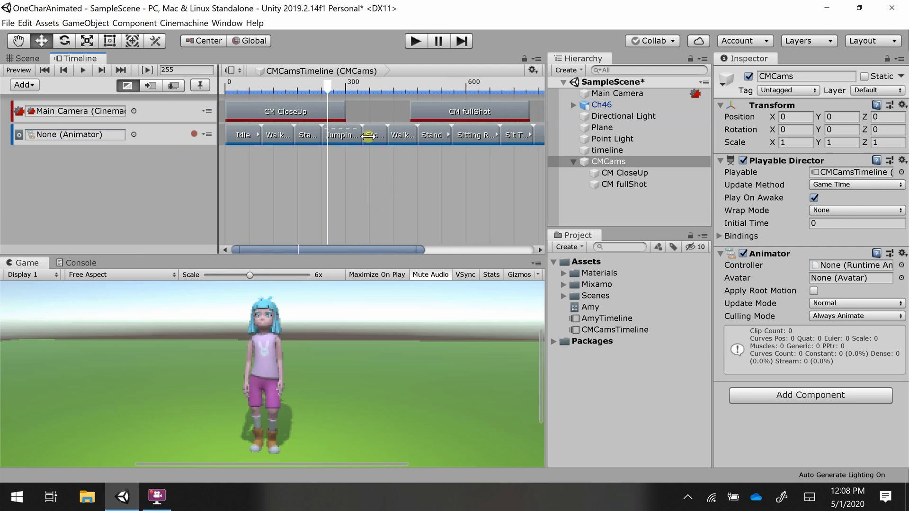
pyautogui.click(341, 112)
pyautogui.click(348, 112)
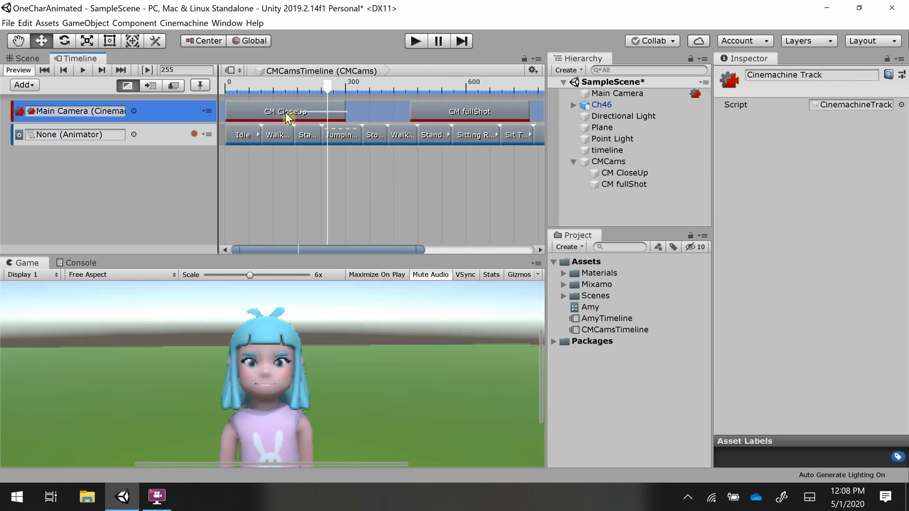
pyautogui.click(286, 112)
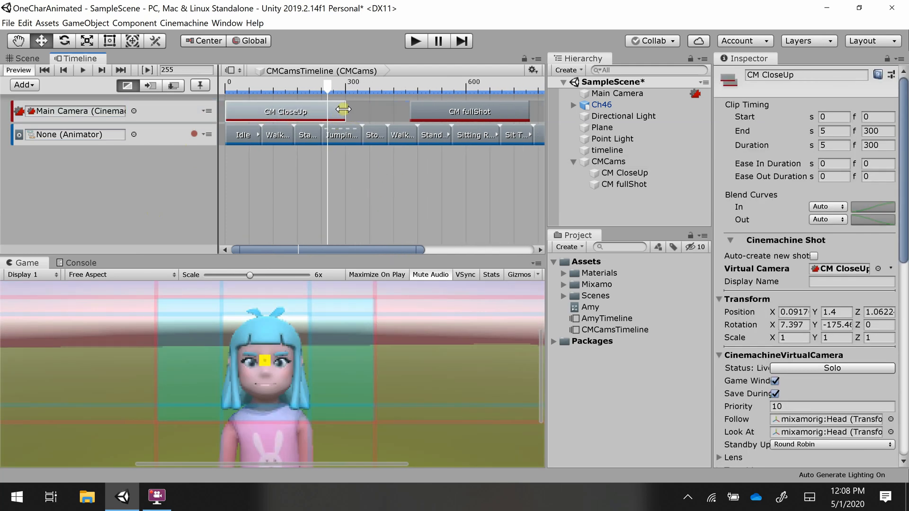
pyautogui.moveTo(344, 109); pyautogui.dragTo(269, 110)
# - Move the CM fullShot clip to start at frame 90, blending with the close-up, and trim it to end at frame 342
pyautogui.moveTo(471, 109); pyautogui.dragTo(330, 110)
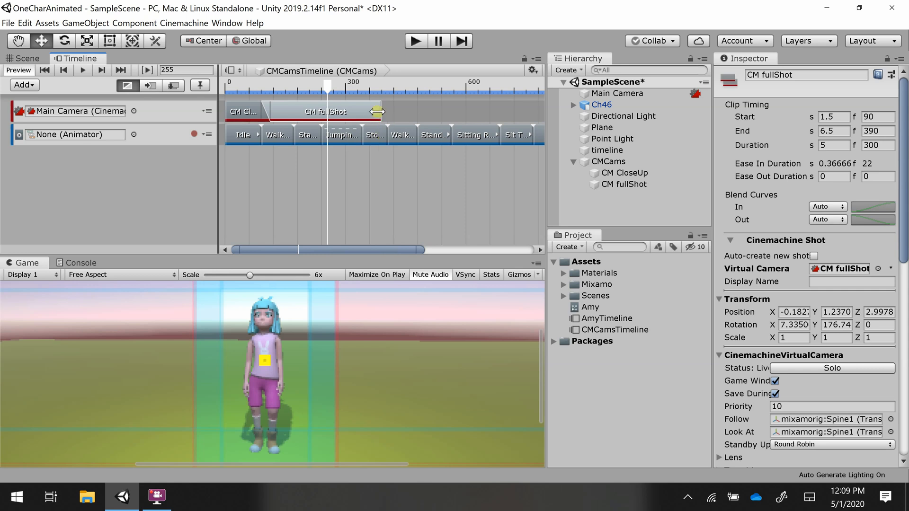
pyautogui.moveTo(378, 112)
pyautogui.mouseDown()
pyautogui.moveTo(390, 114)
pyautogui.moveTo(364, 112)
pyautogui.mouseUp()
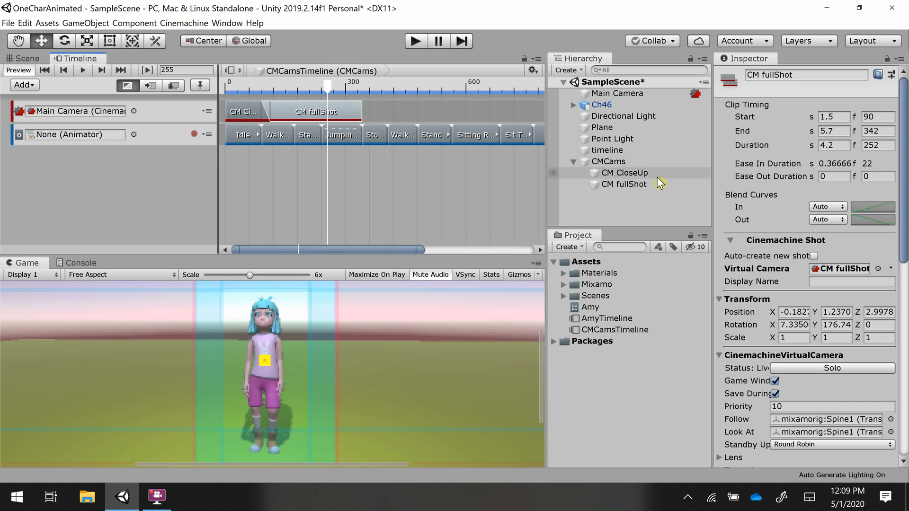
# - Add another CM CloseUp clip starting at frame 317 and trim it to end at frame 506
pyautogui.moveTo(616, 173); pyautogui.dragTo(382, 108)
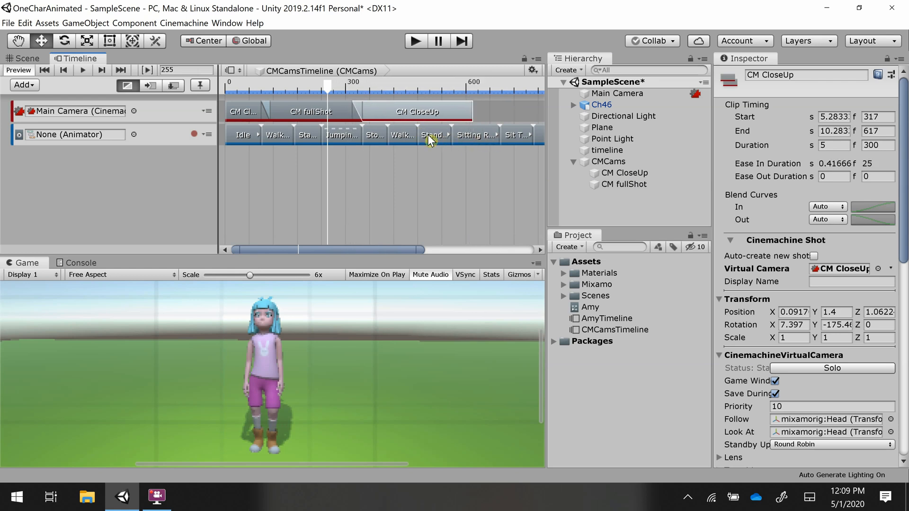
pyautogui.moveTo(471, 110); pyautogui.dragTo(426, 110)
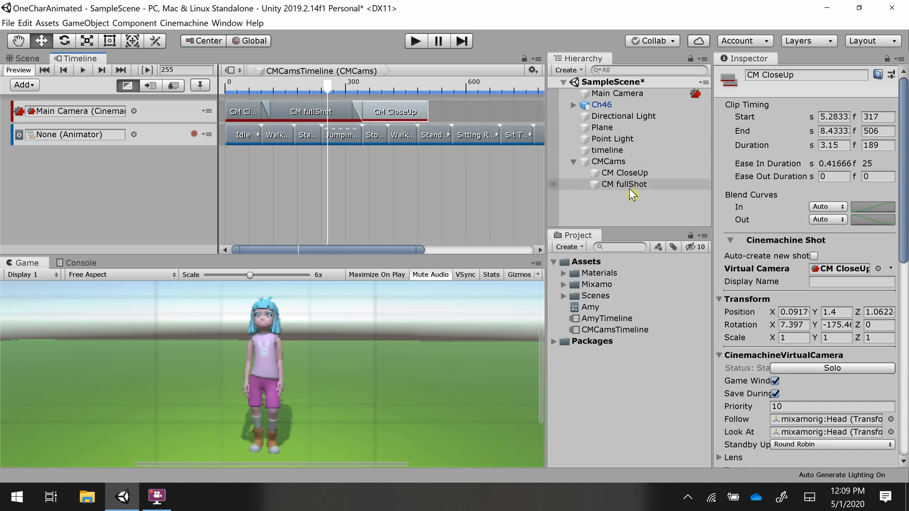
# - Add a second CM fullShot clip starting at frame 480 and trim it to end at frame 768
pyautogui.moveTo(482, 108); pyautogui.dragTo(406, 104)
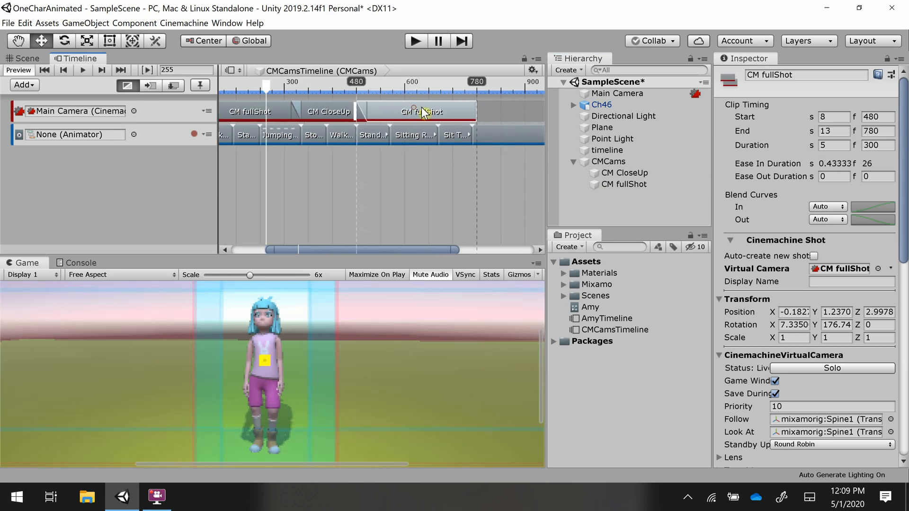
pyautogui.moveTo(475, 112); pyautogui.dragTo(468, 113)
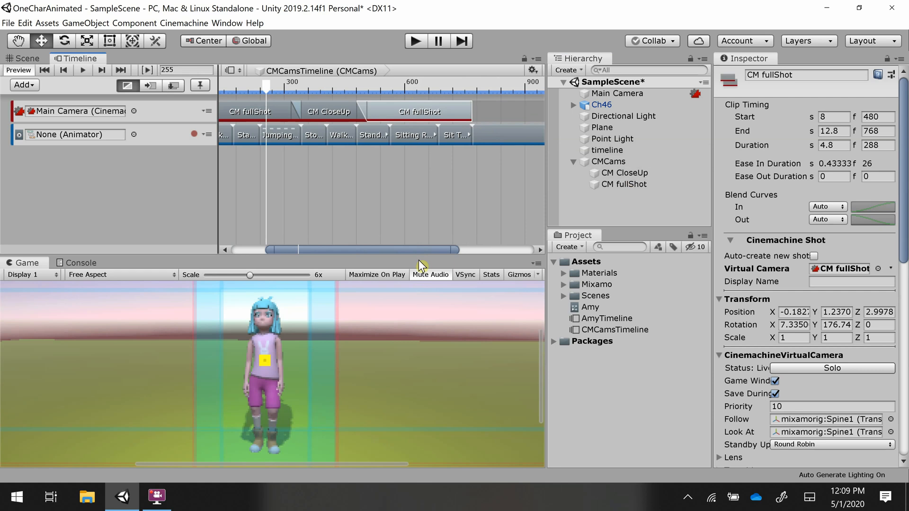
# - Add a final CM CloseUp clip starting at frame 748 and extend it to end at frame 1266
pyautogui.moveTo(422, 248); pyautogui.dragTo(509, 251)
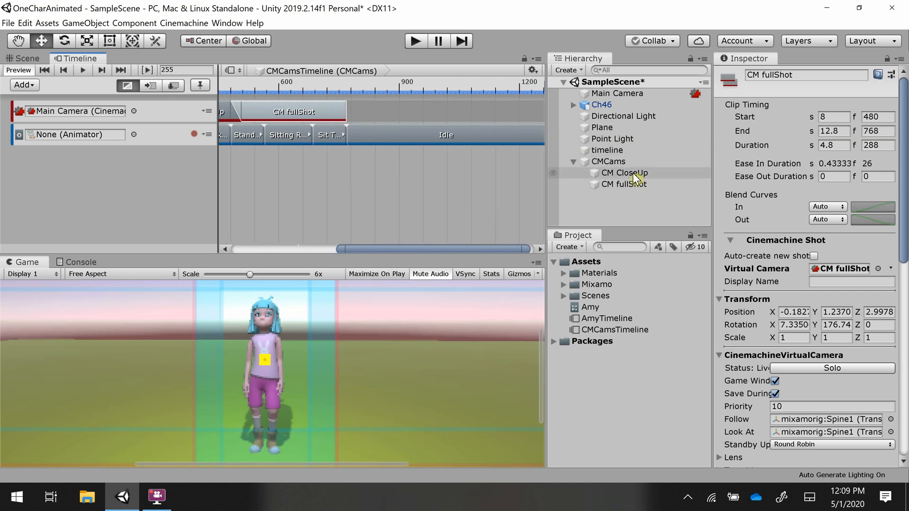
pyautogui.moveTo(635, 173); pyautogui.dragTo(381, 111)
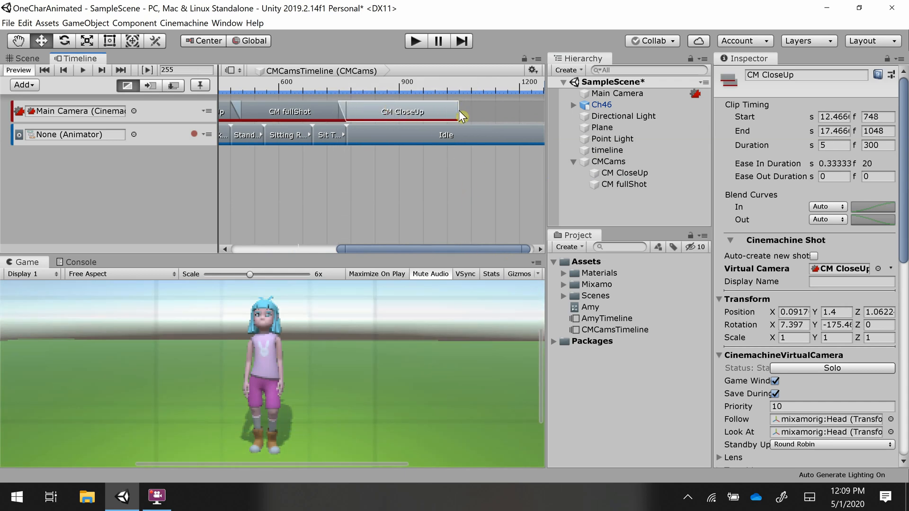
pyautogui.moveTo(458, 111); pyautogui.dragTo(544, 117)
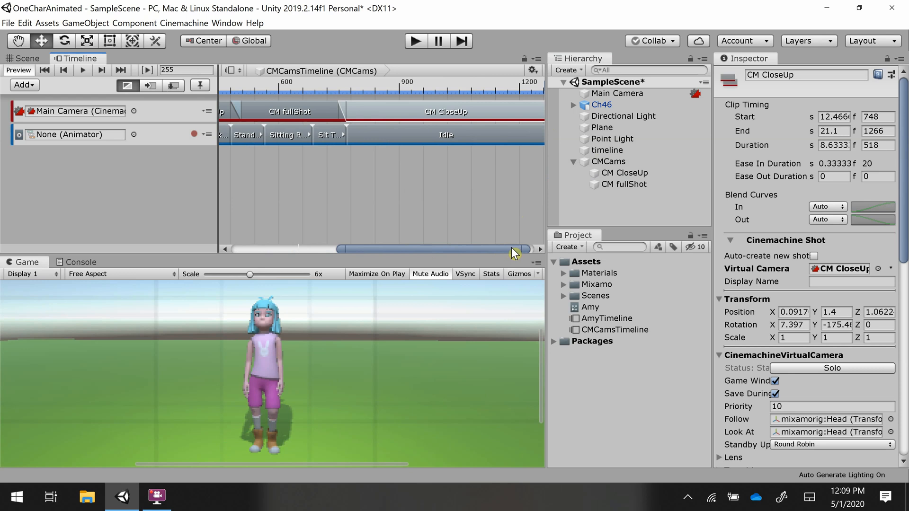
pyautogui.moveTo(511, 247); pyautogui.dragTo(515, 247)
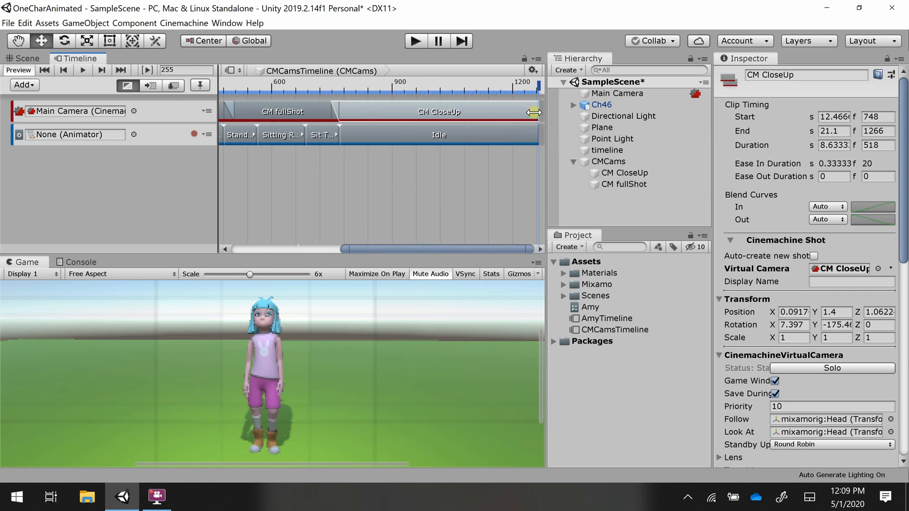
pyautogui.moveTo(534, 112); pyautogui.dragTo(534, 112)
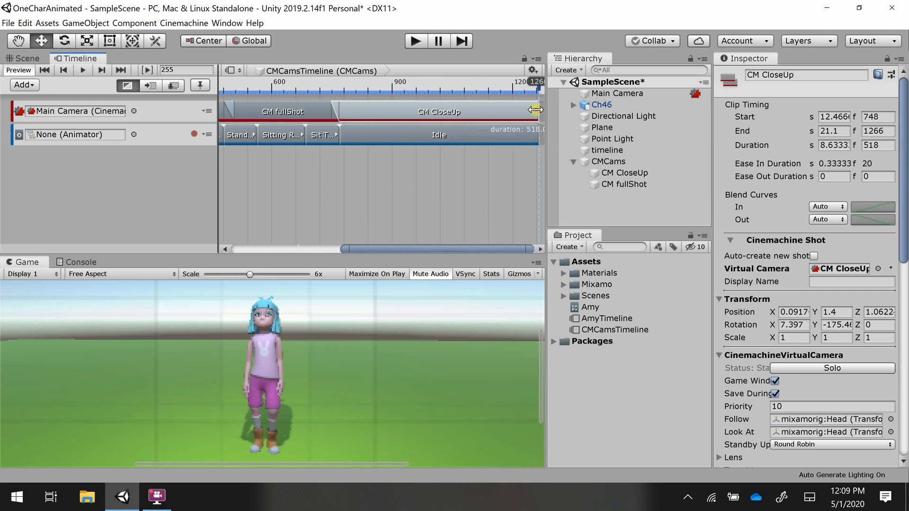
# - Turn on Maximize On Play and run the scene to preview the full camera sequence, then stop
pyautogui.moveTo(427, 245); pyautogui.dragTo(422, 244)
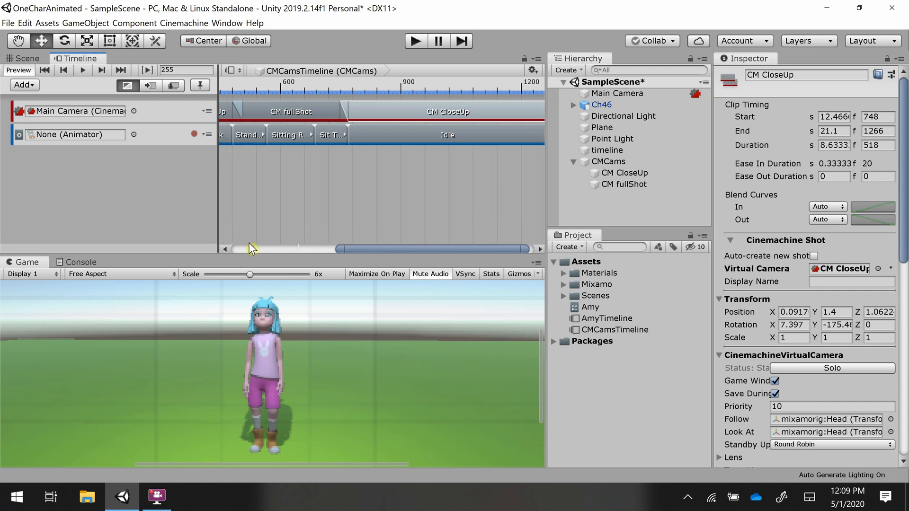
pyautogui.moveTo(363, 244); pyautogui.dragTo(221, 245)
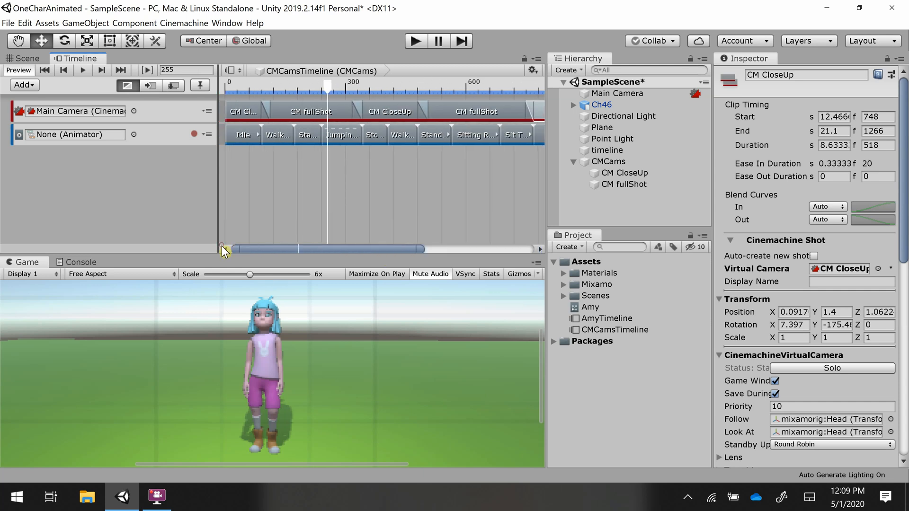
pyautogui.click(375, 273)
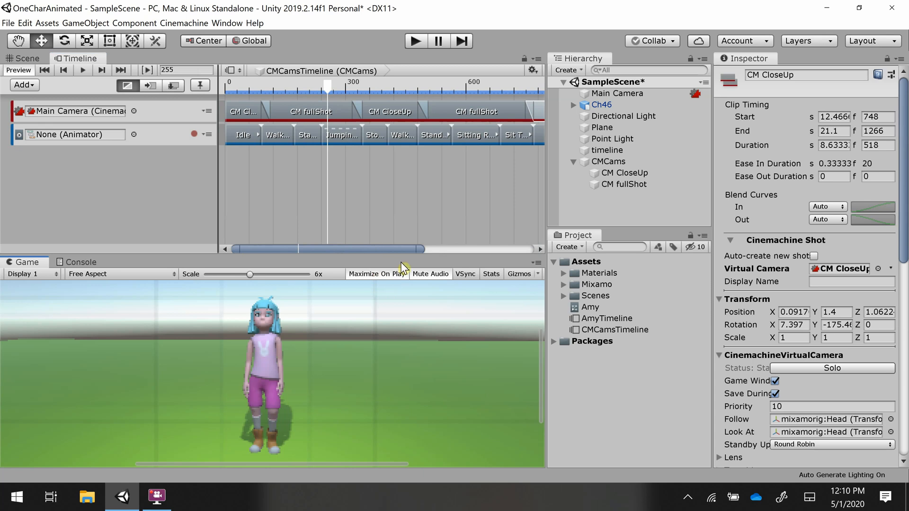
pyautogui.click(419, 40)
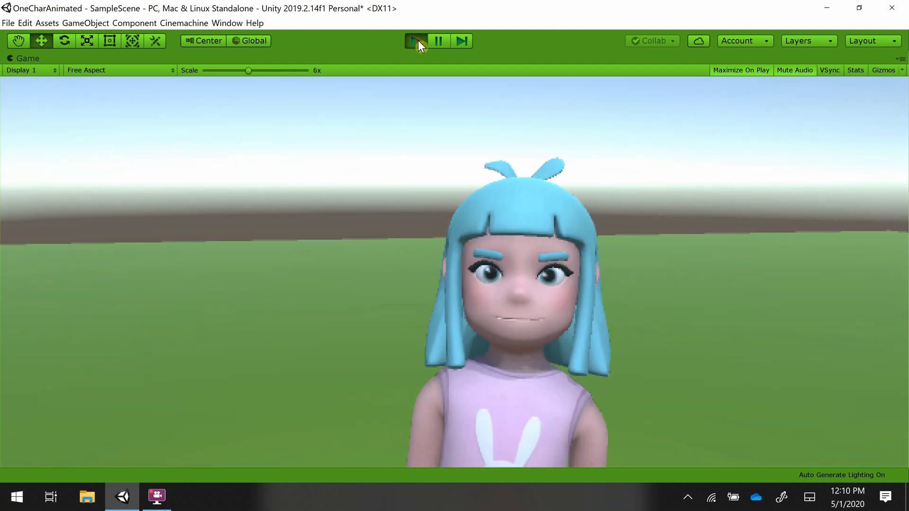
pyautogui.click(416, 41)
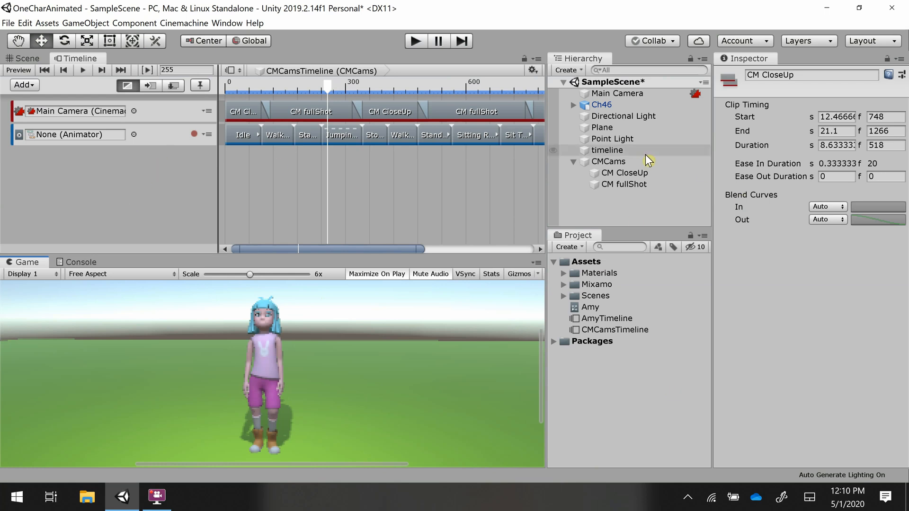
# - Delete the AmyTimeline asset from the project
pyautogui.click(608, 319)
pyautogui.rightClick(608, 319)
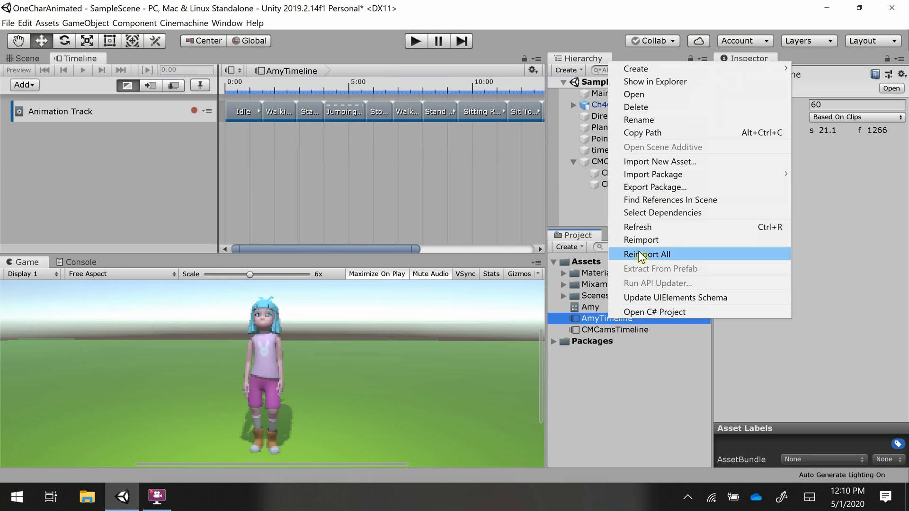
pyautogui.click(649, 107)
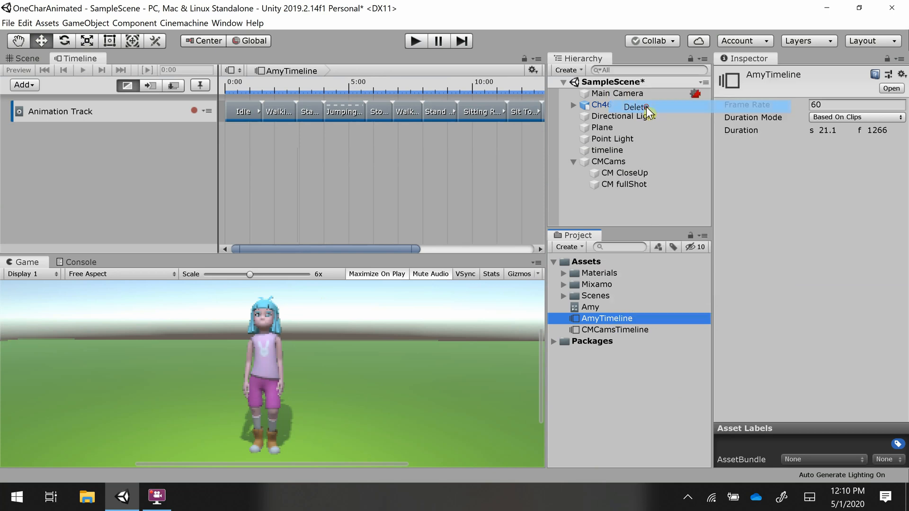
pyautogui.click(490, 265)
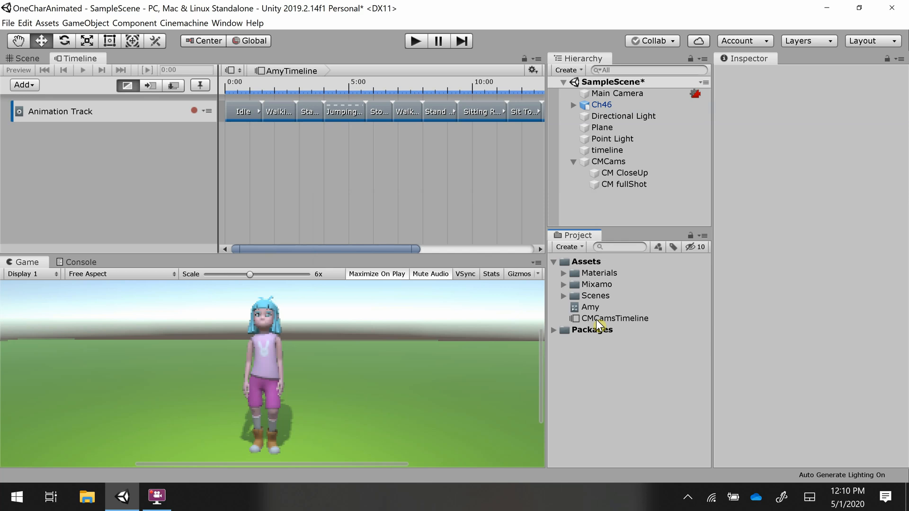
# - Reopen CMCamsTimeline in the Timeline window
pyautogui.click(596, 319)
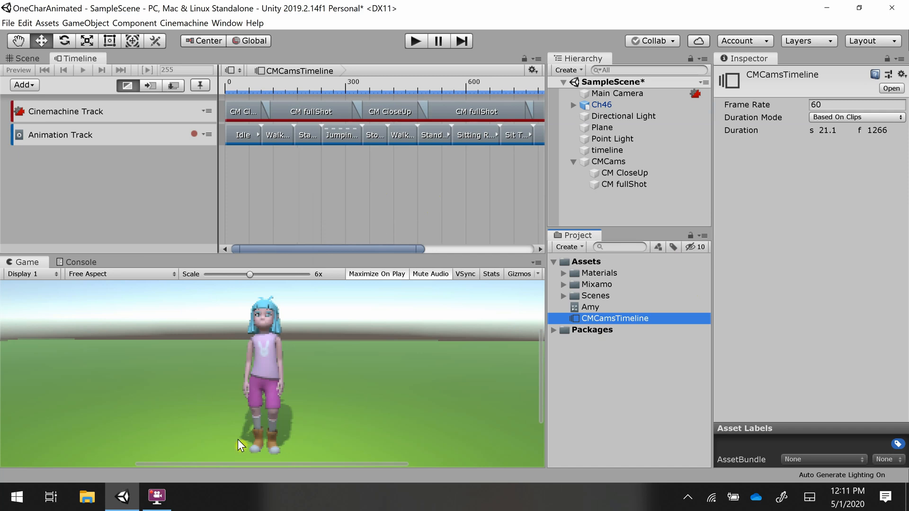
pyautogui.click(157, 496)
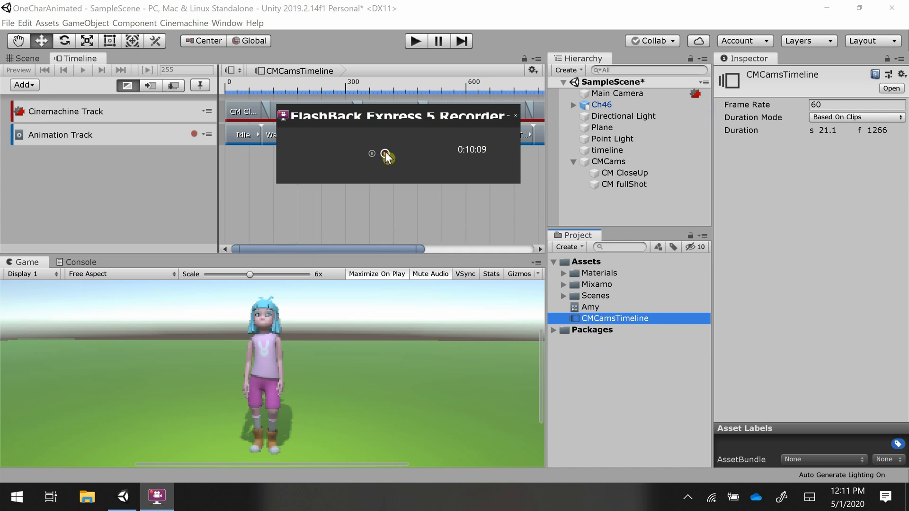